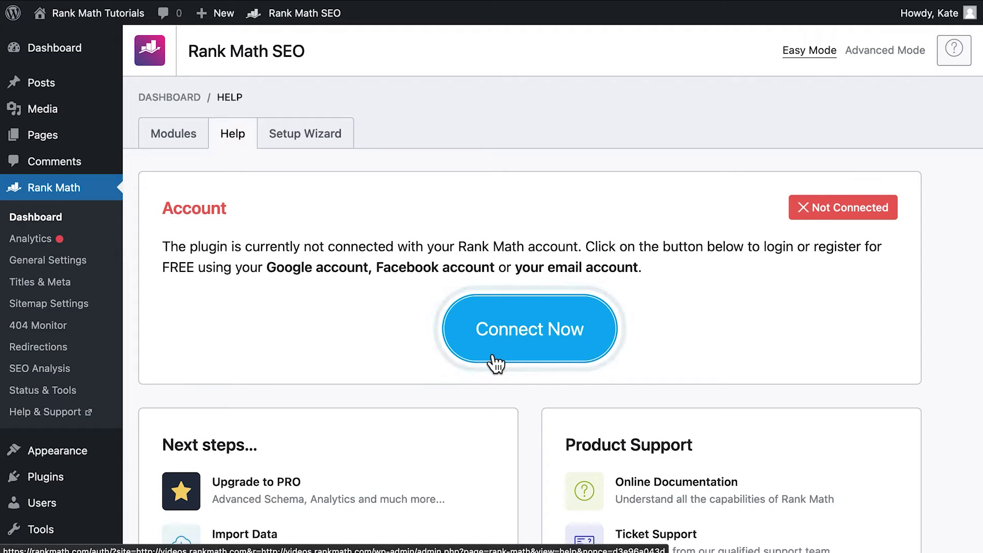
Connect Rank Math to a Rank Math account and activate the Free Plan for this site.
{"action": "left_click", "coordinate": [496, 364]}
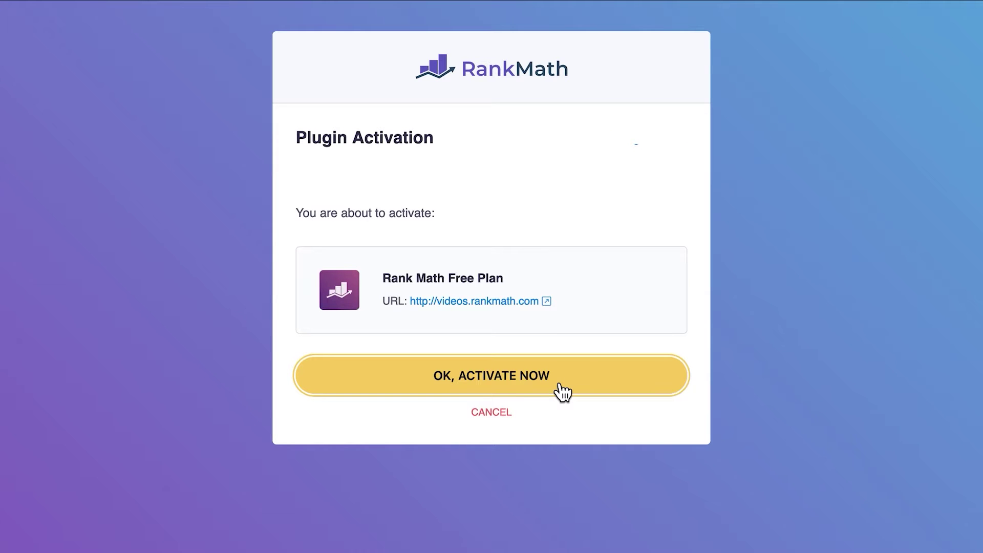
{"action": "left_click", "coordinate": [563, 392]}
{"action": "mouse_move", "coordinate": [88, 255]}
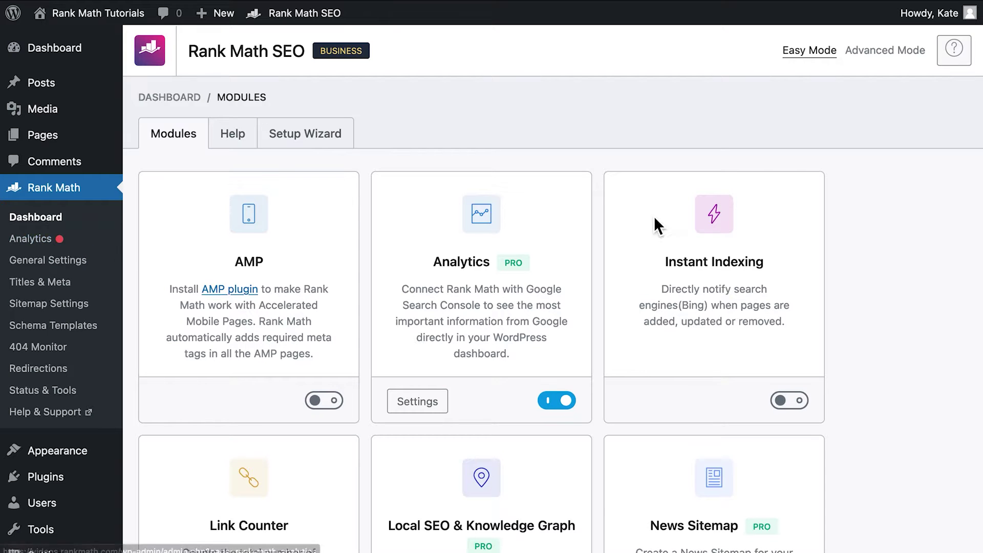
Enable the SEO Analysis module on the Modules page and go to its SEO Analysis page.
{"action": "scroll", "coordinate": [911, 241], "scroll_direction": "down", "scroll_amount": 10}
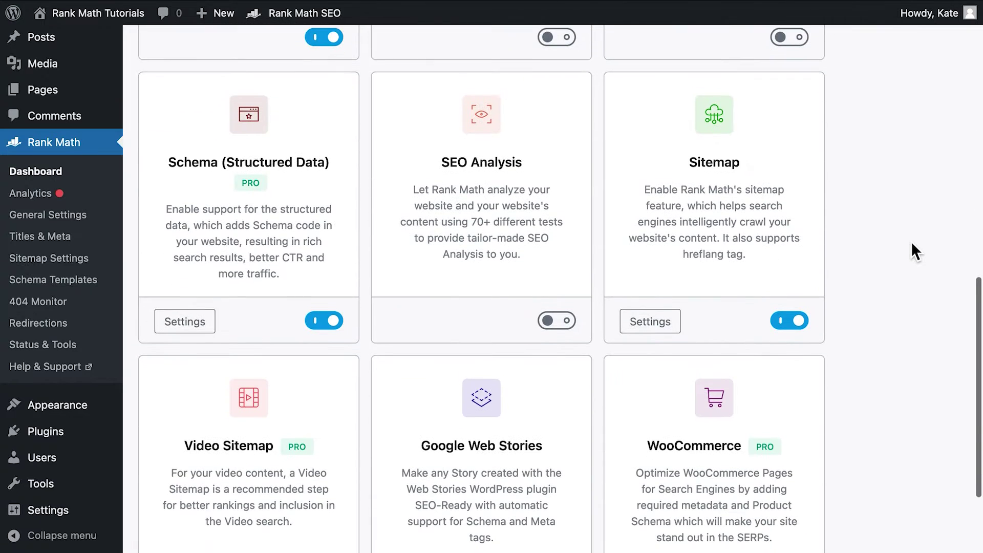
{"action": "left_click", "coordinate": [572, 339]}
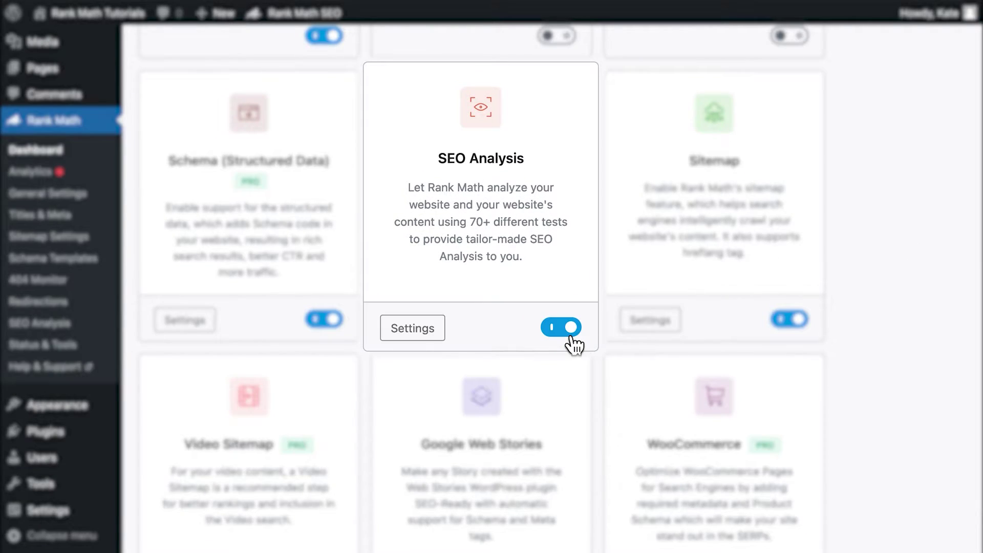
{"action": "left_click", "coordinate": [87, 328]}
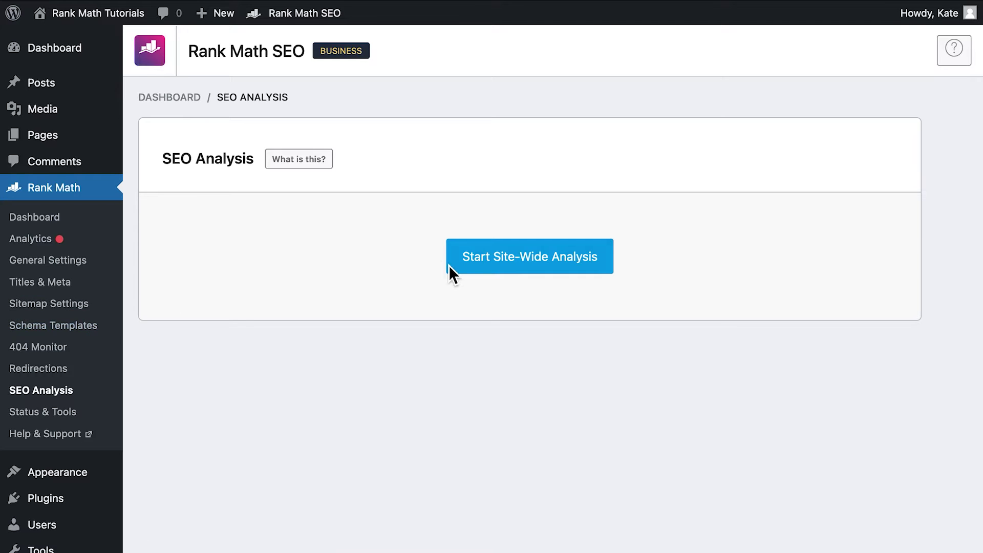
Run the site-wide SEO analysis and scroll through the results.
{"action": "left_click", "coordinate": [477, 271]}
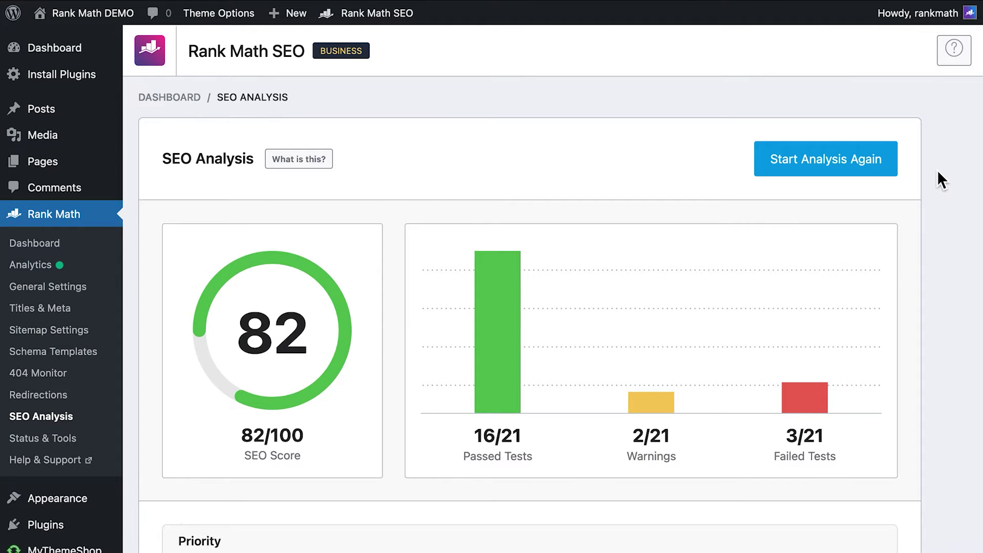
{"action": "scroll", "coordinate": [937, 170], "scroll_direction": "down", "scroll_amount": 15}
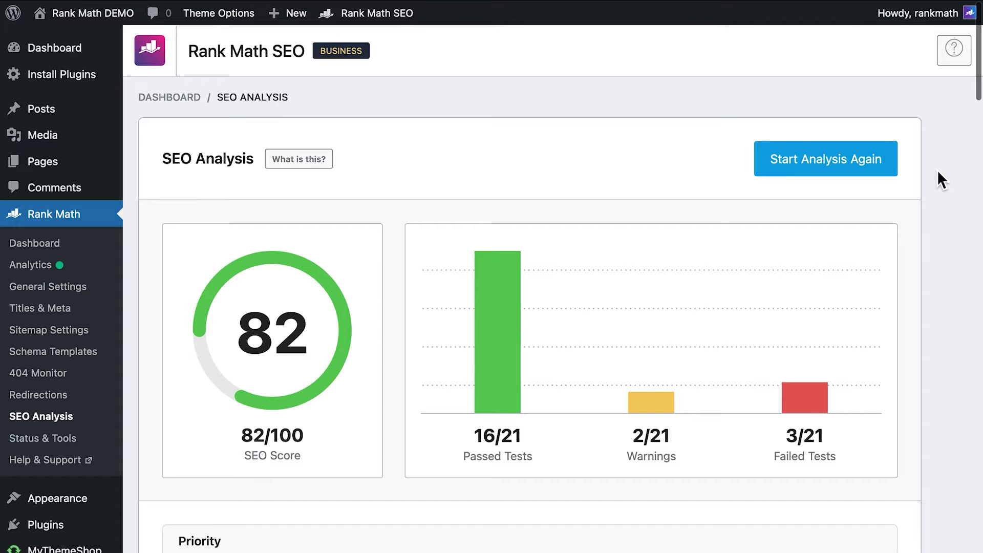
{"action": "scroll", "coordinate": [938, 170], "scroll_direction": "down", "scroll_amount": 15}
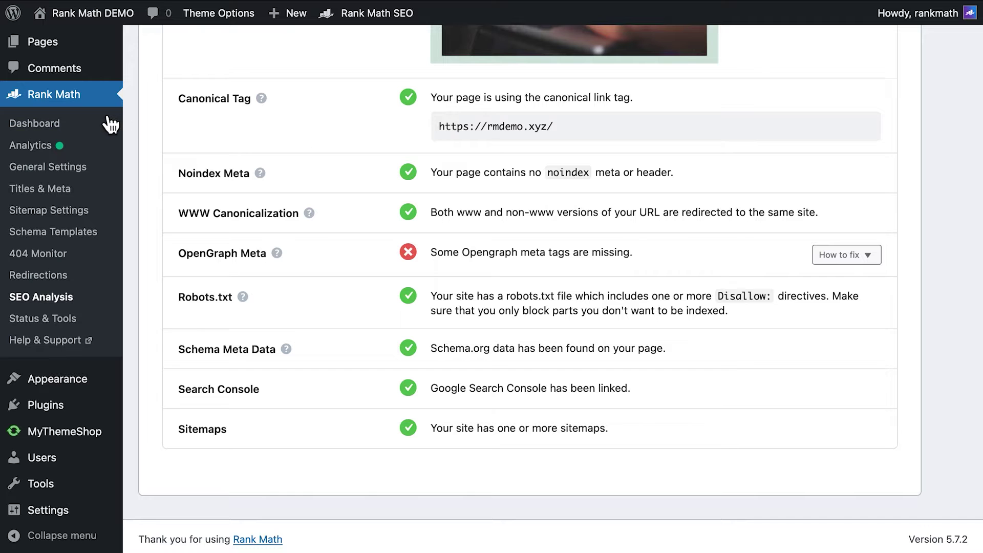
Switch Rank Math to Advanced Mode from the Dashboard and return to SEO Analysis.
{"action": "left_click", "coordinate": [110, 123]}
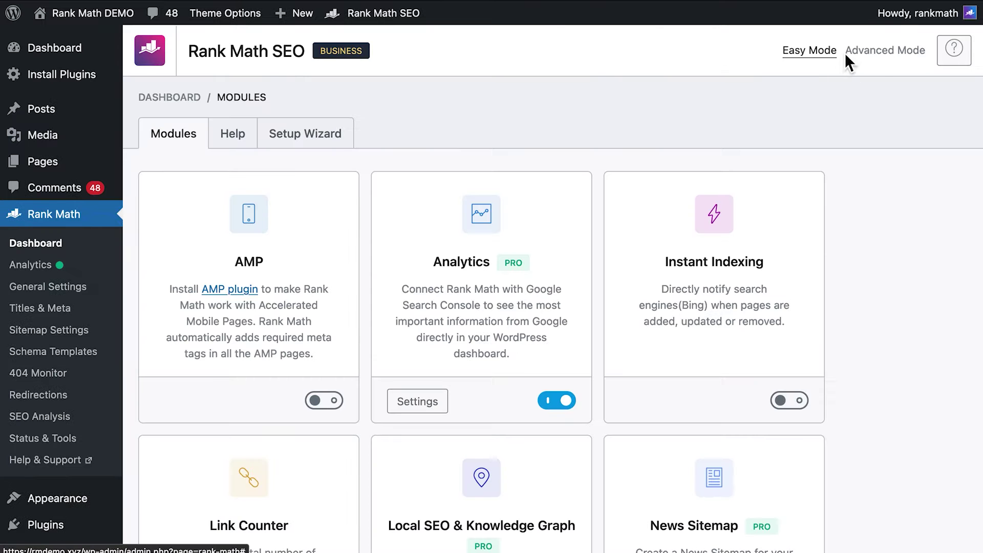
{"action": "left_click", "coordinate": [876, 56]}
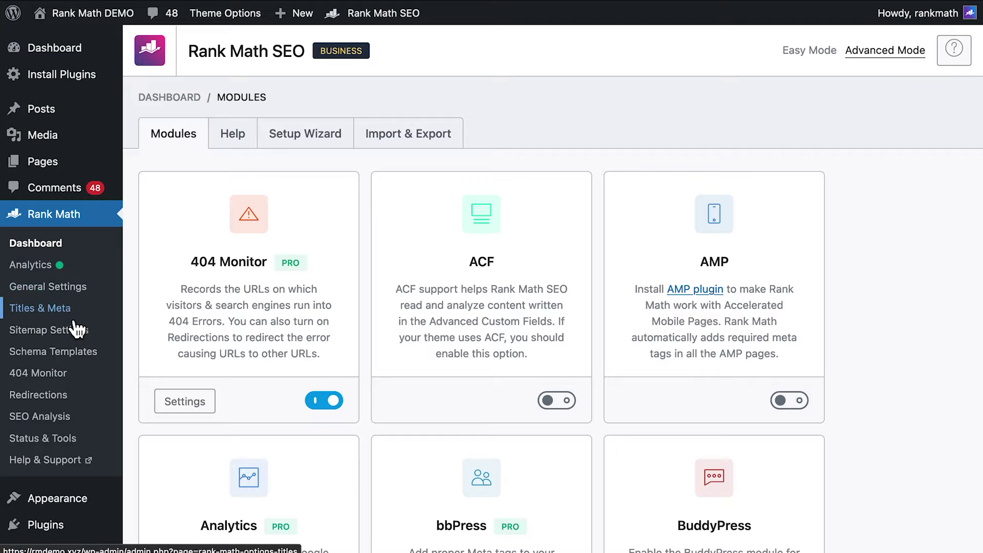
{"action": "left_click", "coordinate": [86, 423]}
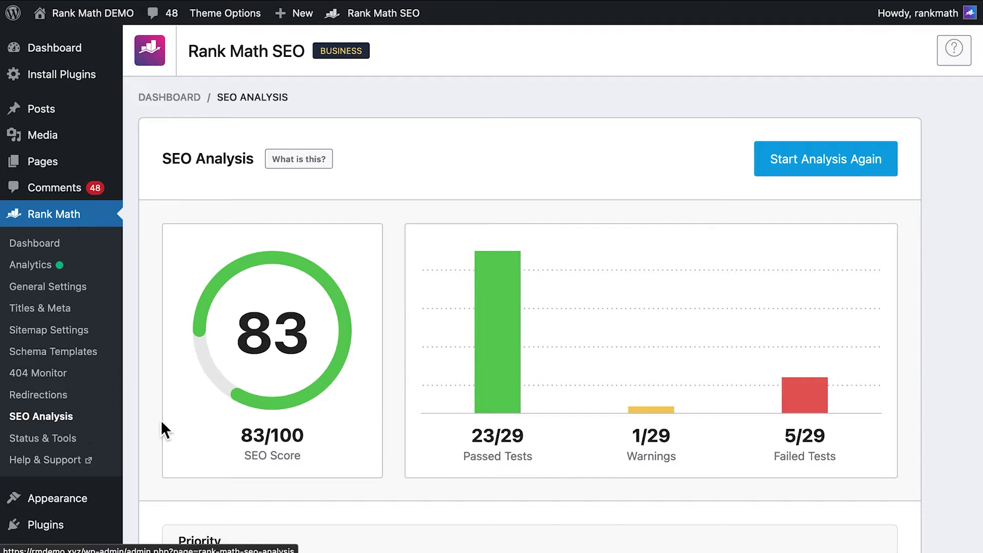
Highlight the result counts: 23 Passed Tests, 1 Warning and 5 Failed Tests.
{"action": "left_click", "coordinate": [464, 463]}
{"action": "left_click_drag", "start_coordinate": [468, 467], "coordinate": [539, 465]}
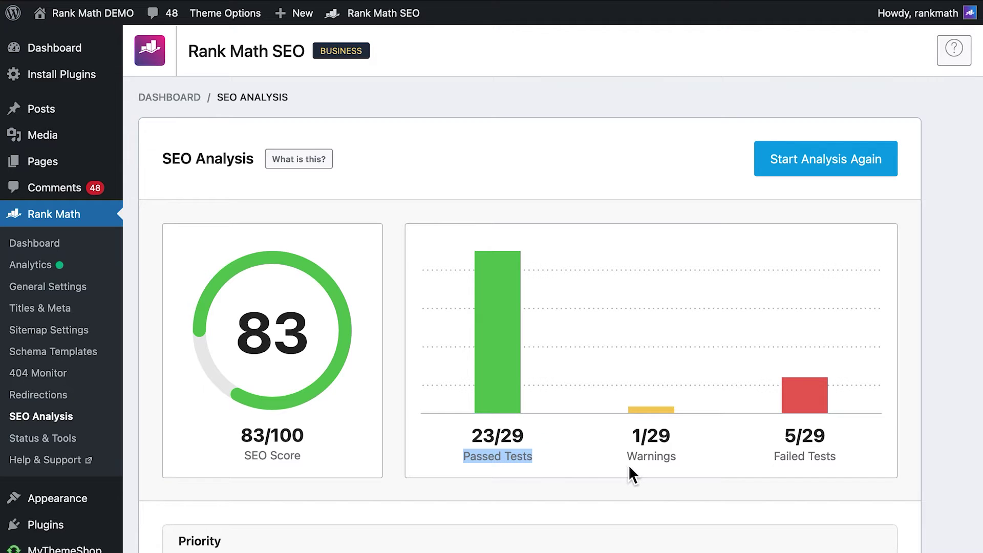
{"action": "left_click_drag", "start_coordinate": [628, 465], "coordinate": [686, 474]}
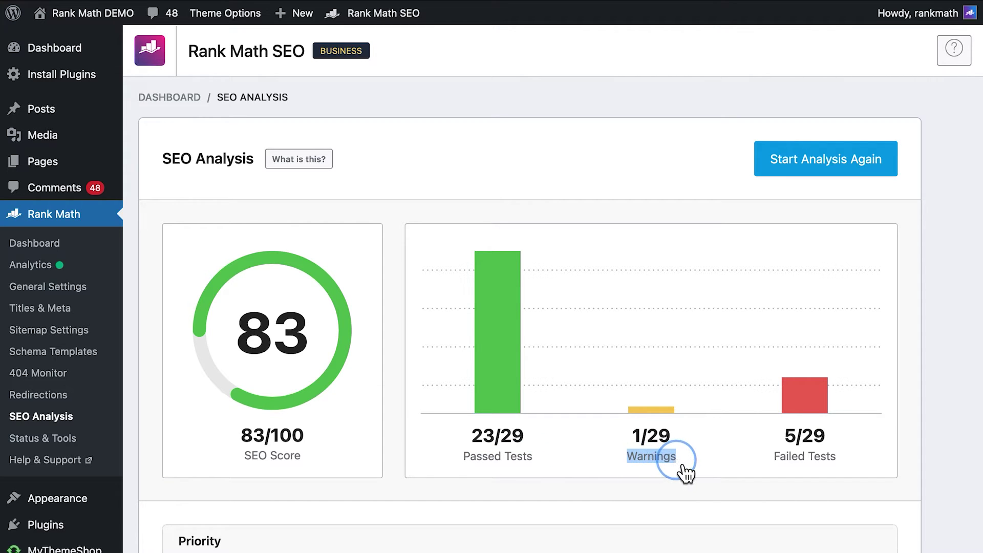
{"action": "left_click", "coordinate": [775, 468]}
{"action": "left_click_drag", "start_coordinate": [774, 469], "coordinate": [848, 467]}
{"action": "left_click", "coordinate": [858, 471]}
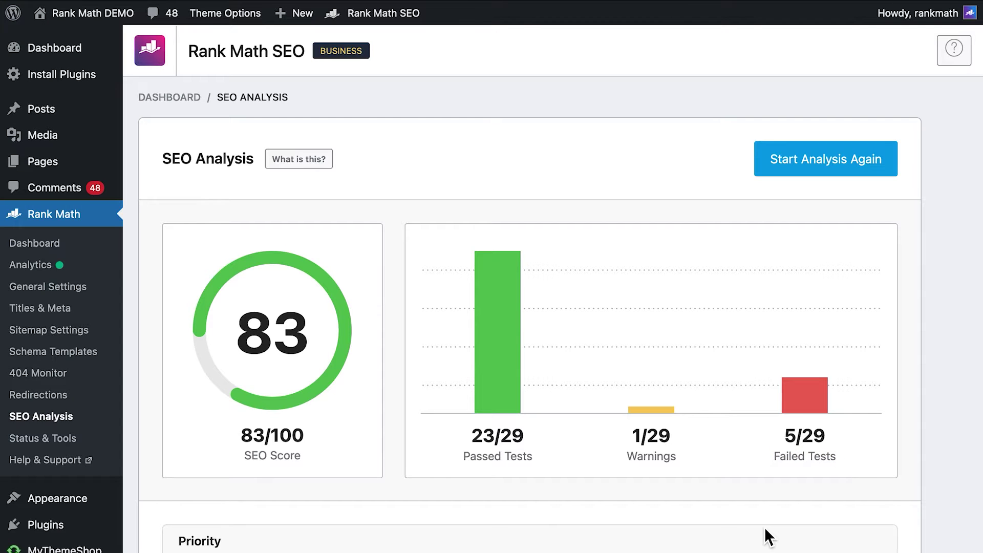
{"action": "scroll", "coordinate": [764, 527], "scroll_direction": "down", "scroll_amount": 7}
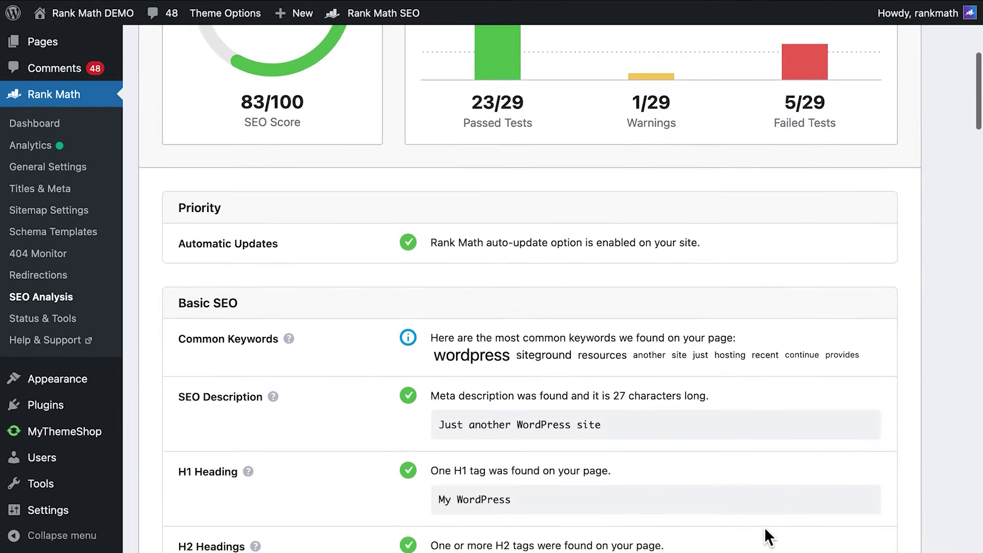
{"action": "scroll", "coordinate": [764, 527], "scroll_direction": "down", "scroll_amount": 2}
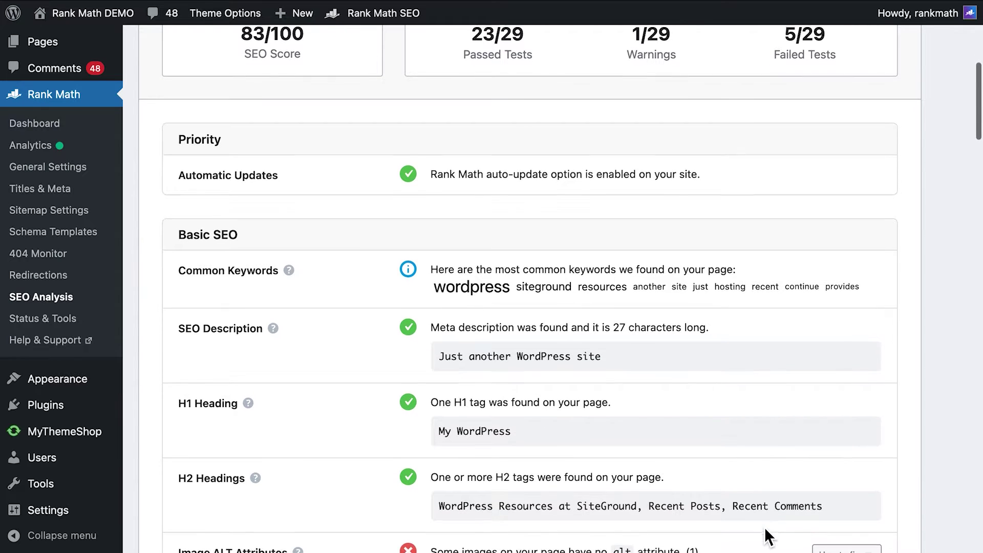
{"action": "scroll", "coordinate": [764, 527], "scroll_direction": "down", "scroll_amount": 1}
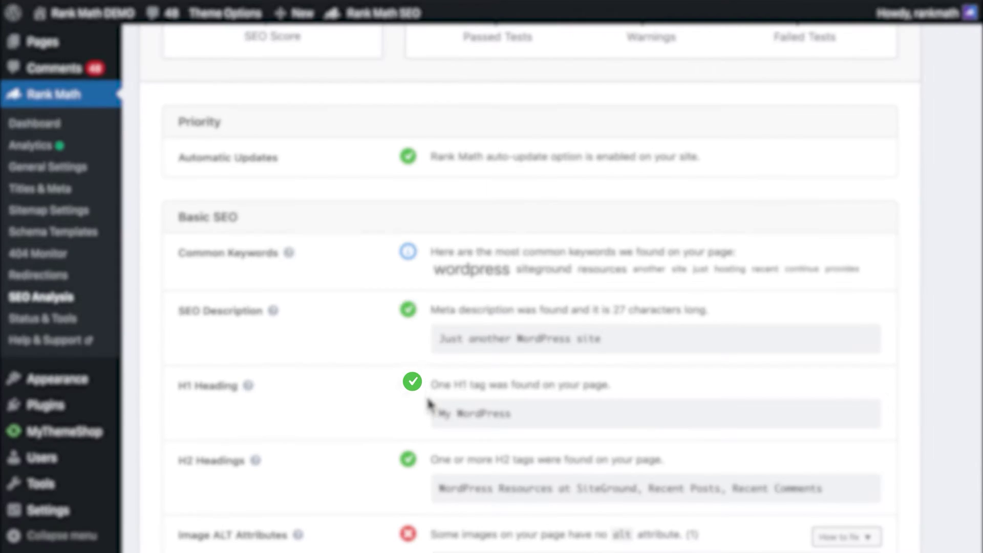
{"action": "scroll", "coordinate": [427, 389], "scroll_direction": "down", "scroll_amount": 10}
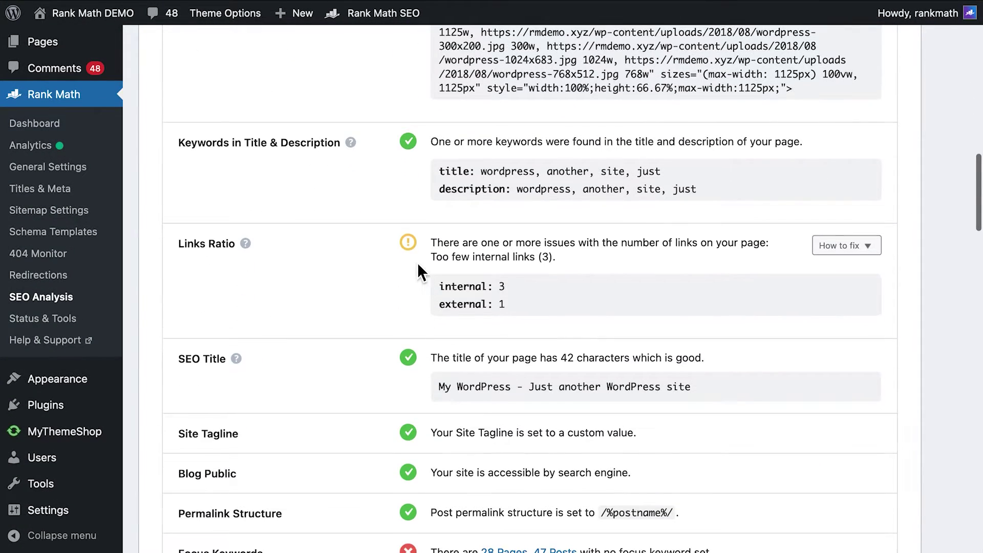
{"action": "scroll", "coordinate": [415, 266], "scroll_direction": "up", "scroll_amount": 5}
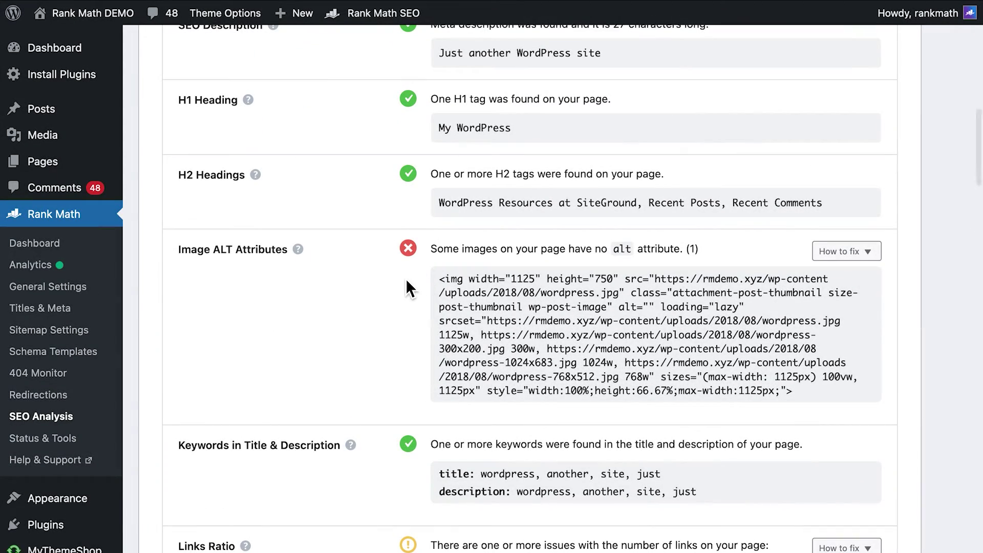
{"action": "scroll", "coordinate": [454, 204], "scroll_direction": "up", "scroll_amount": 5}
{"action": "left_click_drag", "start_coordinate": [179, 199], "coordinate": [243, 198]}
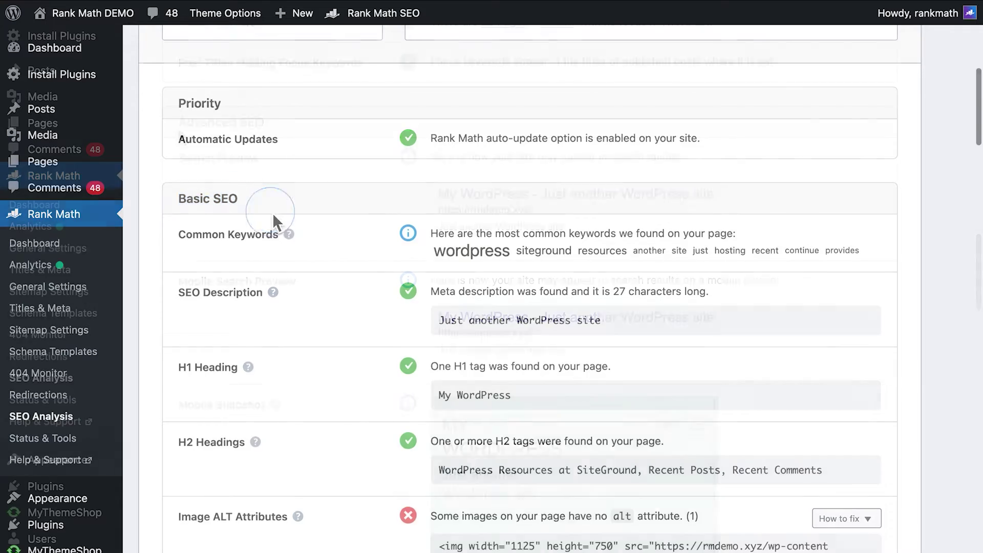
{"action": "left_click_drag", "start_coordinate": [178, 123], "coordinate": [279, 135]}
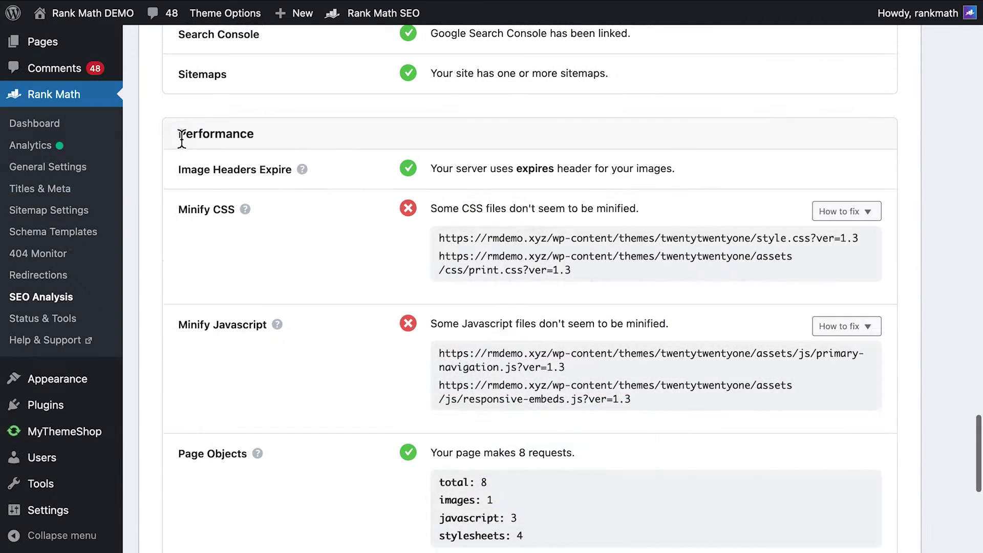
{"action": "left_click_drag", "start_coordinate": [182, 136], "coordinate": [241, 136]}
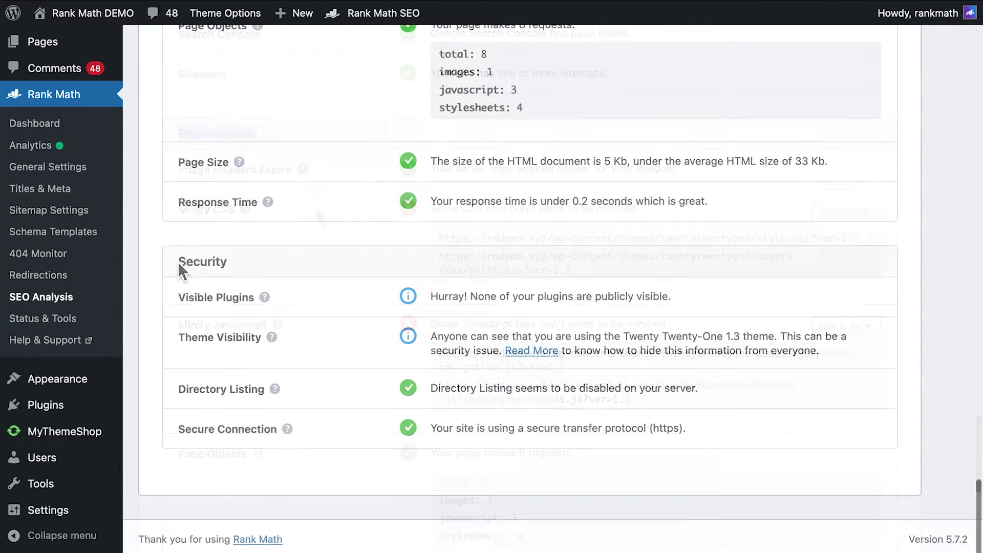
{"action": "left_click_drag", "start_coordinate": [180, 266], "coordinate": [241, 265]}
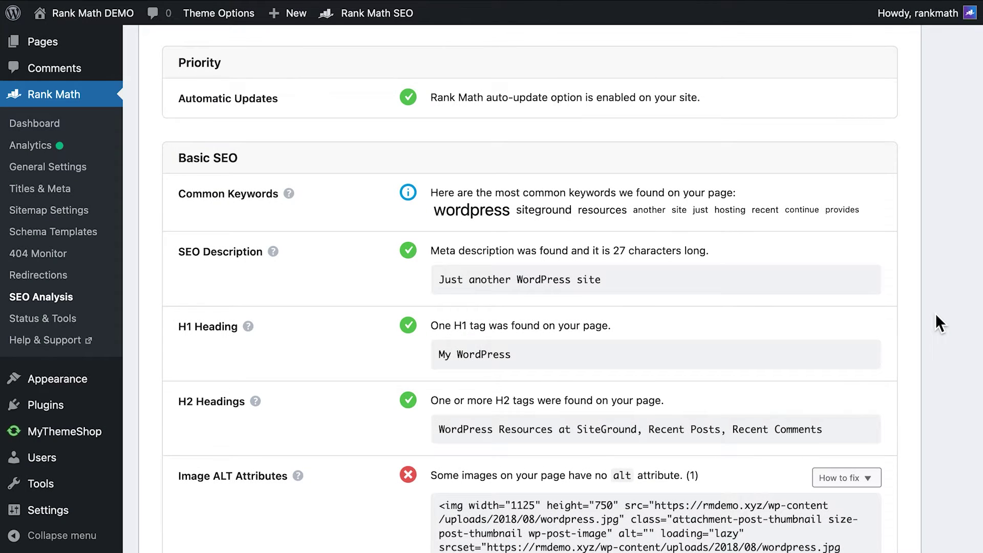
Highlight the Common Keywords test and show its explanation.
{"action": "scroll", "coordinate": [936, 315], "scroll_direction": "down", "scroll_amount": 4}
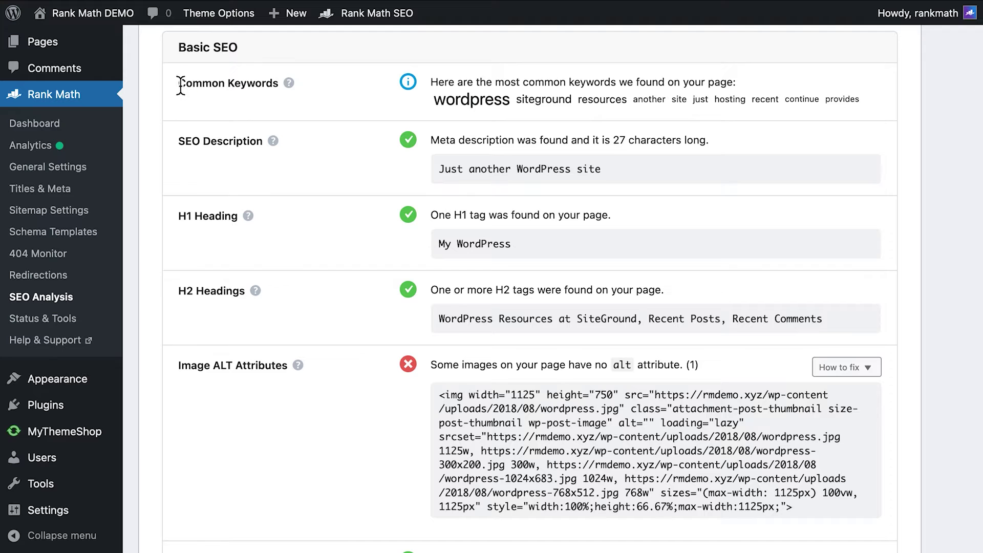
{"action": "left_click_drag", "start_coordinate": [180, 84], "coordinate": [287, 86]}
{"action": "mouse_move", "coordinate": [300, 95]}
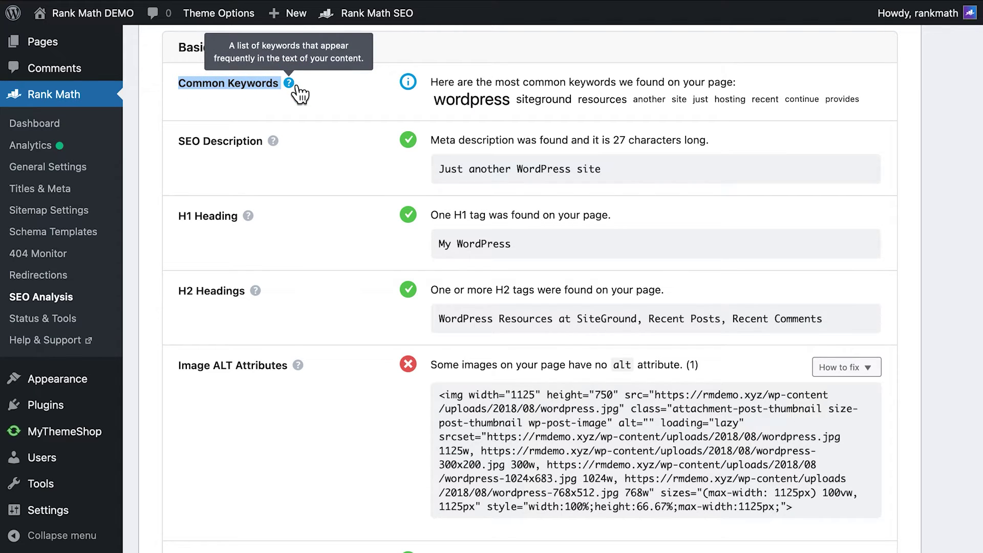
{"action": "left_click", "coordinate": [181, 144]}
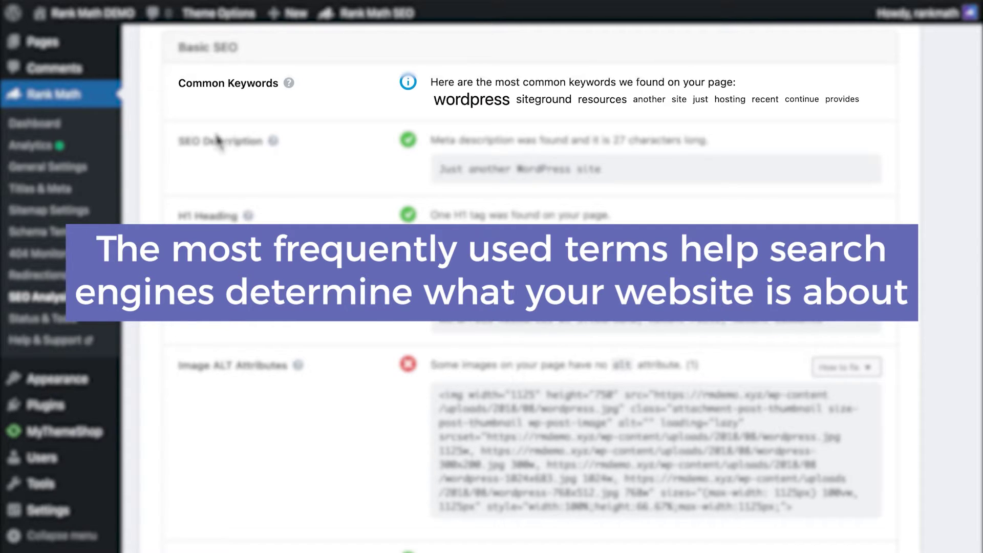
Highlight the SEO Description test and show its explanation.
{"action": "left_click_drag", "start_coordinate": [180, 145], "coordinate": [266, 145]}
{"action": "mouse_move", "coordinate": [277, 149]}
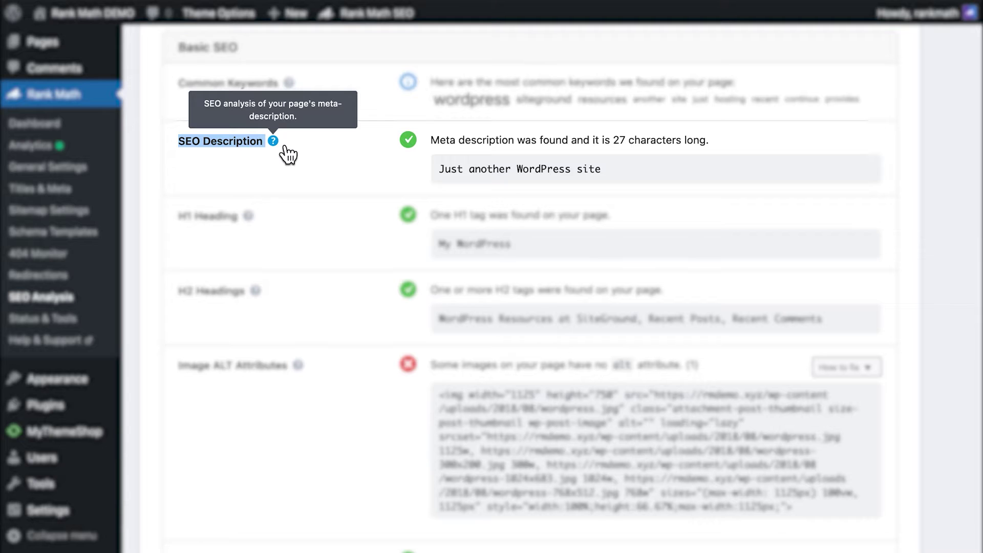
{"action": "left_click", "coordinate": [285, 148]}
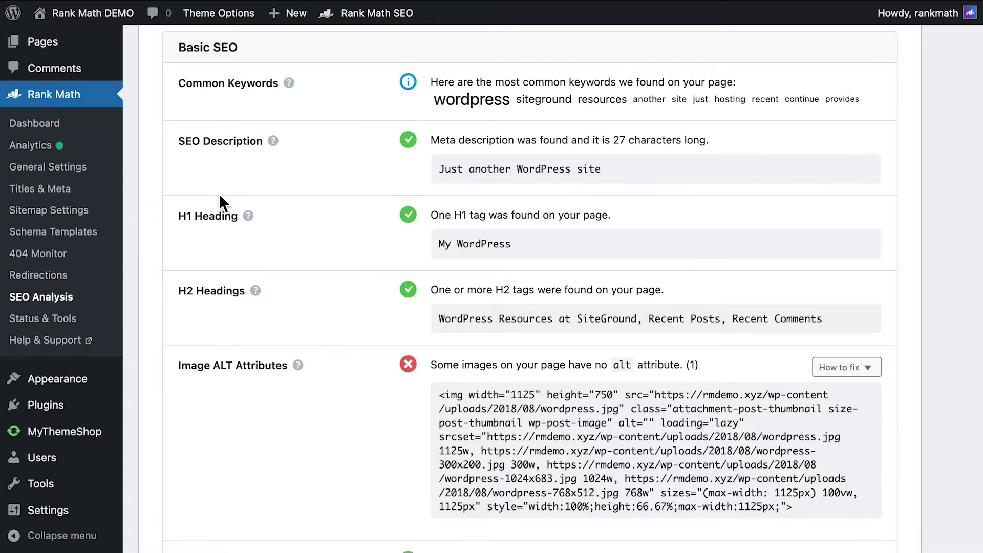
Explain the H1 Heading test and highlight the static-page homepage option in Reading Settings.
{"action": "left_click_drag", "start_coordinate": [182, 220], "coordinate": [248, 216]}
{"action": "mouse_move", "coordinate": [259, 221]}
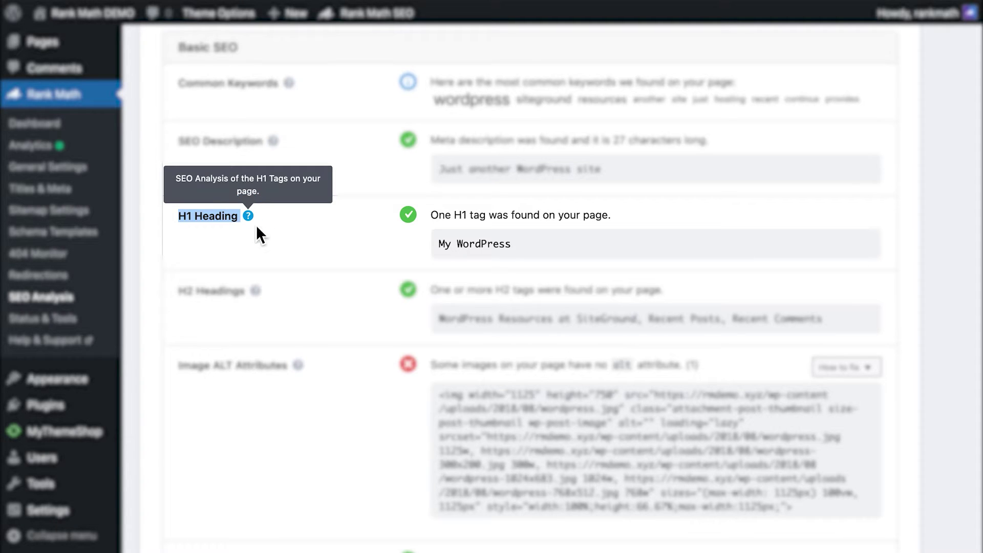
{"action": "left_click", "coordinate": [259, 229]}
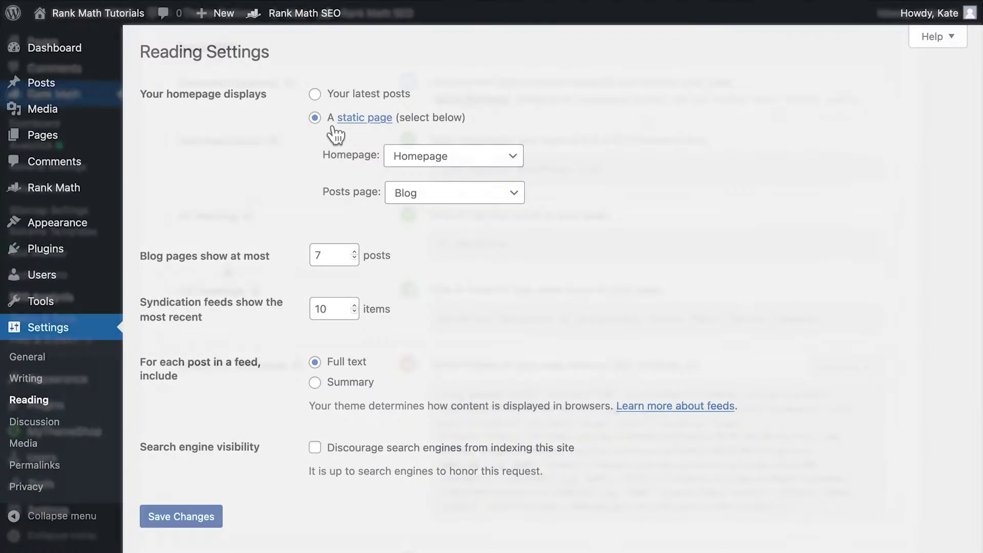
{"action": "left_click", "coordinate": [336, 126]}
{"action": "left_click_drag", "start_coordinate": [340, 134], "coordinate": [396, 128]}
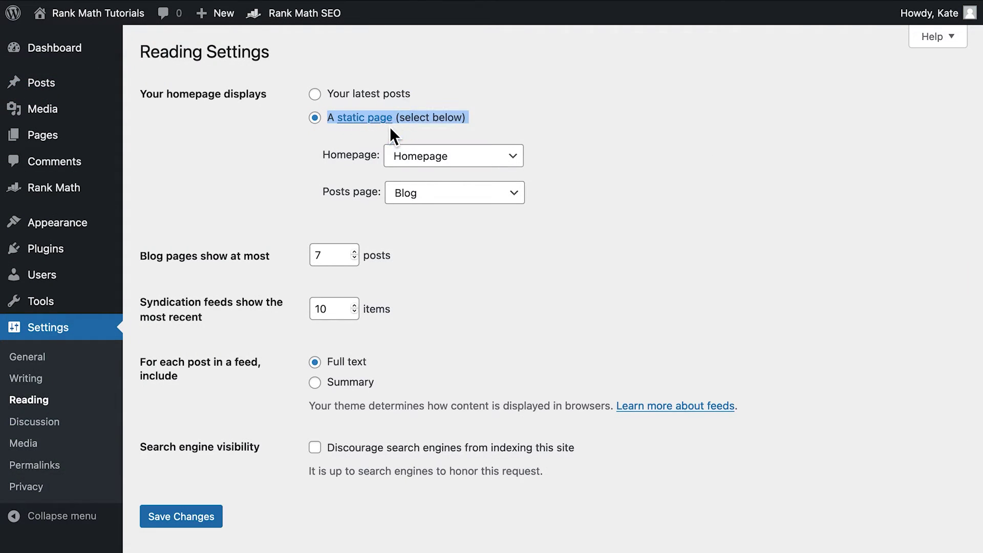
Title the page 'Add your H1 Heading', then open the theme's index.php in Theme Editor.
{"action": "type", "text": "Add your "}
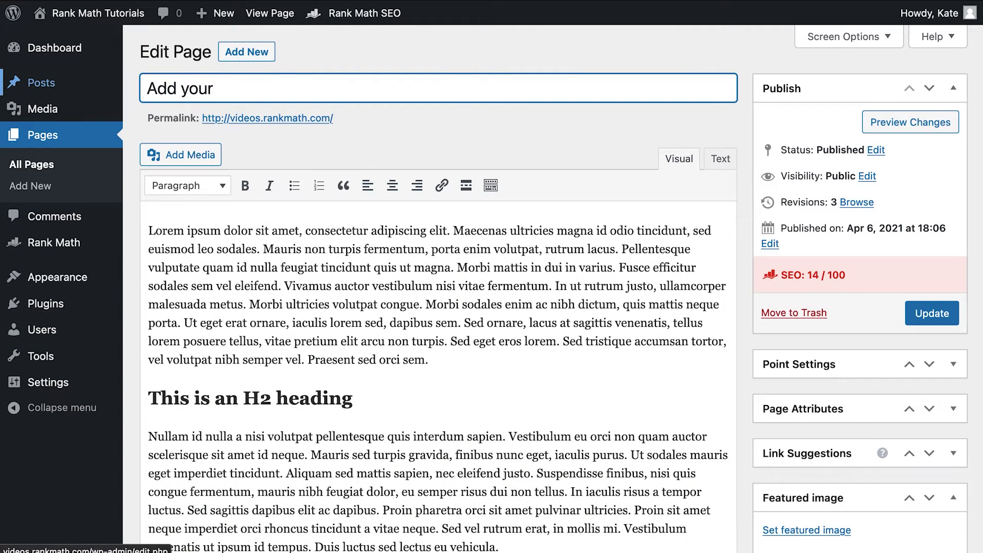
{"action": "type", "text": "H1 Heading"}
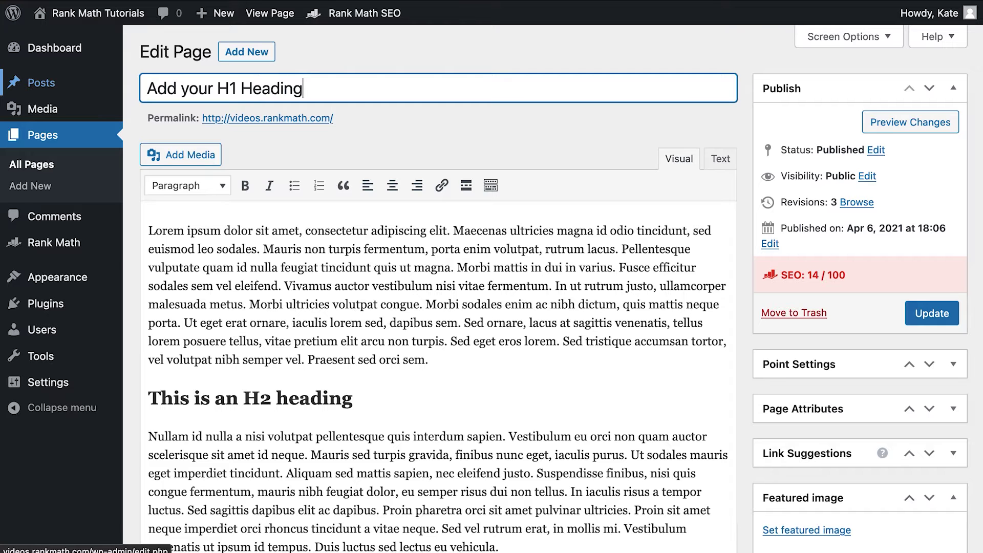
{"action": "mouse_move", "coordinate": [115, 314]}
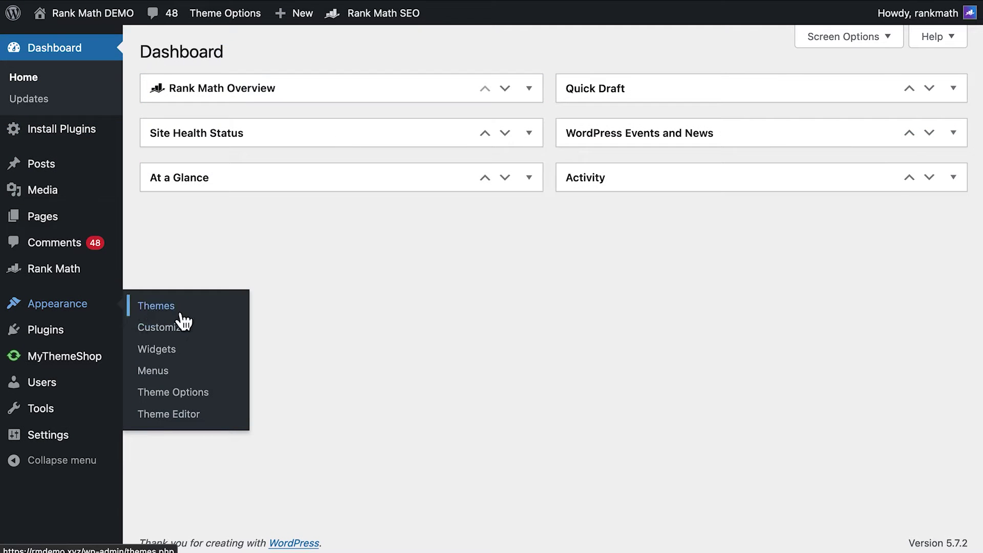
{"action": "left_click", "coordinate": [215, 423]}
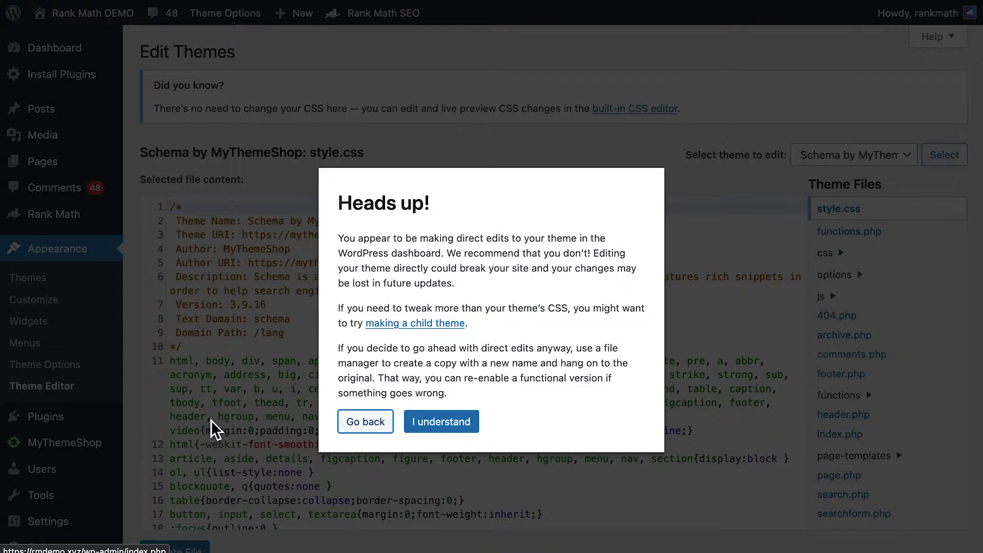
{"action": "left_click", "coordinate": [425, 427]}
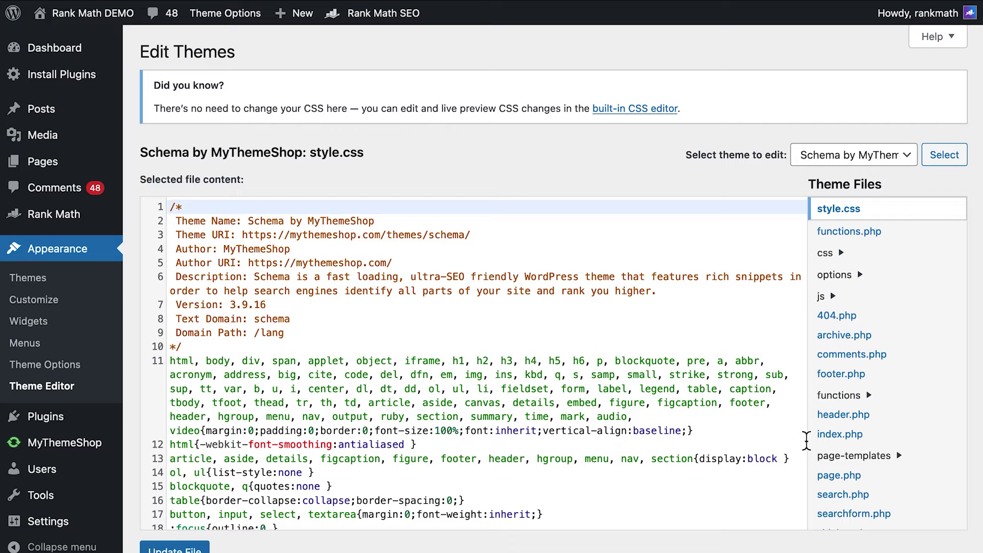
{"action": "left_click", "coordinate": [830, 434]}
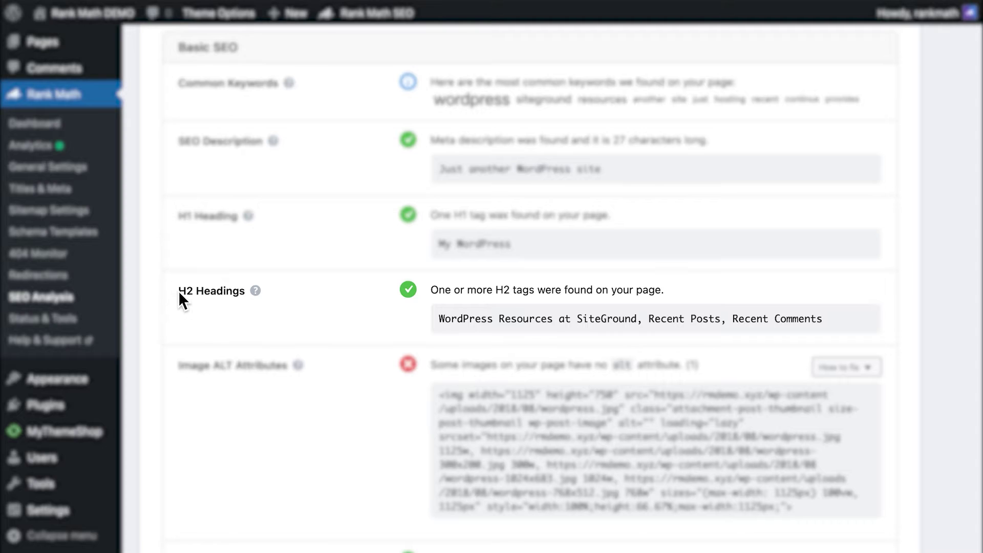
Highlight the H2 Headings check and inspect the homepage H2 heading's HTML markup.
{"action": "left_click_drag", "start_coordinate": [180, 294], "coordinate": [259, 299]}
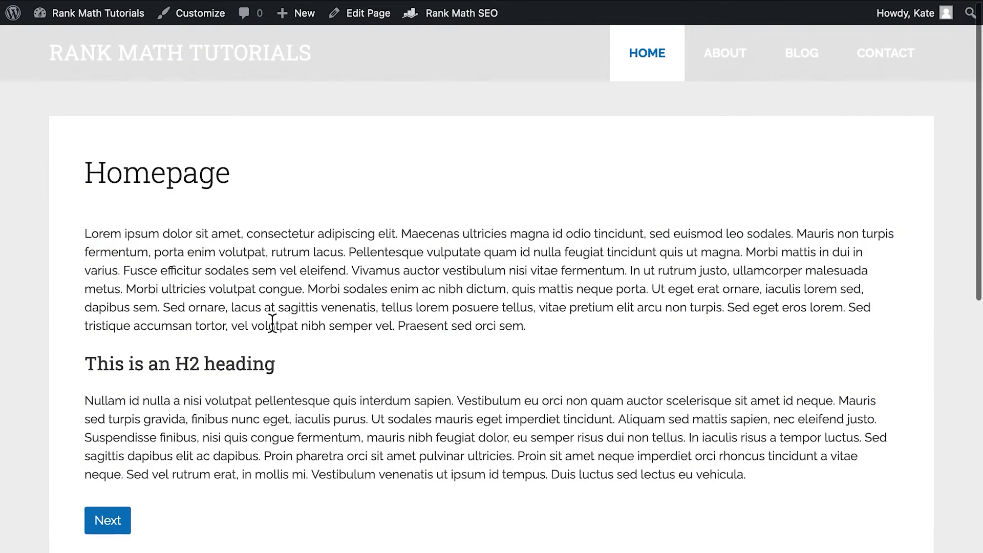
{"action": "scroll", "coordinate": [274, 315], "scroll_direction": "down", "scroll_amount": 5}
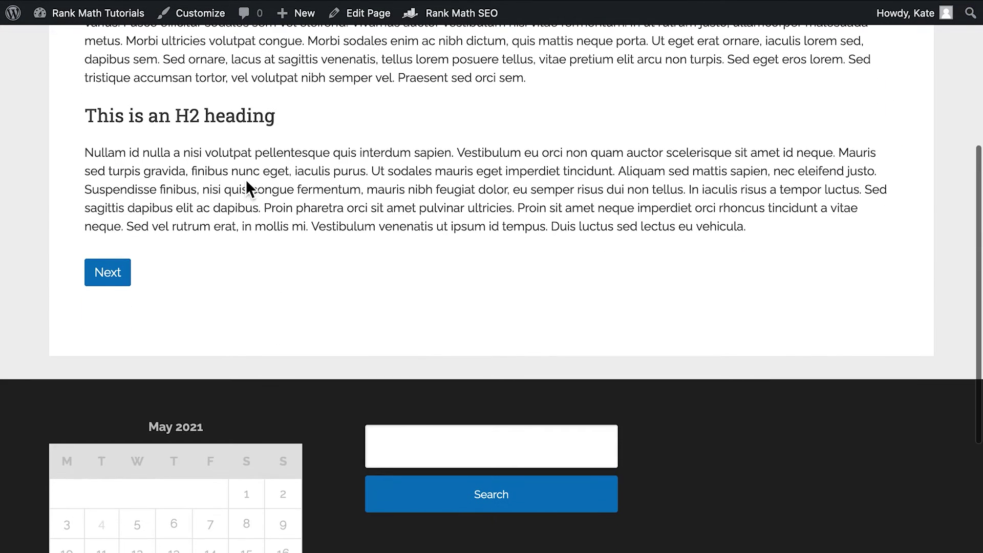
{"action": "right_click", "coordinate": [244, 111]}
{"action": "left_click", "coordinate": [300, 303]}
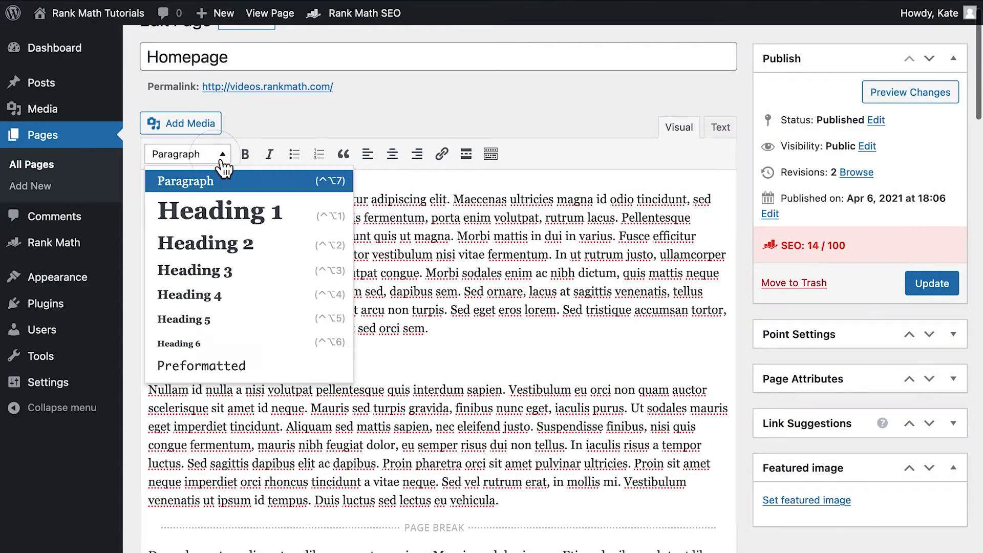
Format 'This is an H2 heading' as Heading 2, update the Homepage, and highlight Image ALT Attributes.
{"action": "left_click", "coordinate": [243, 245]}
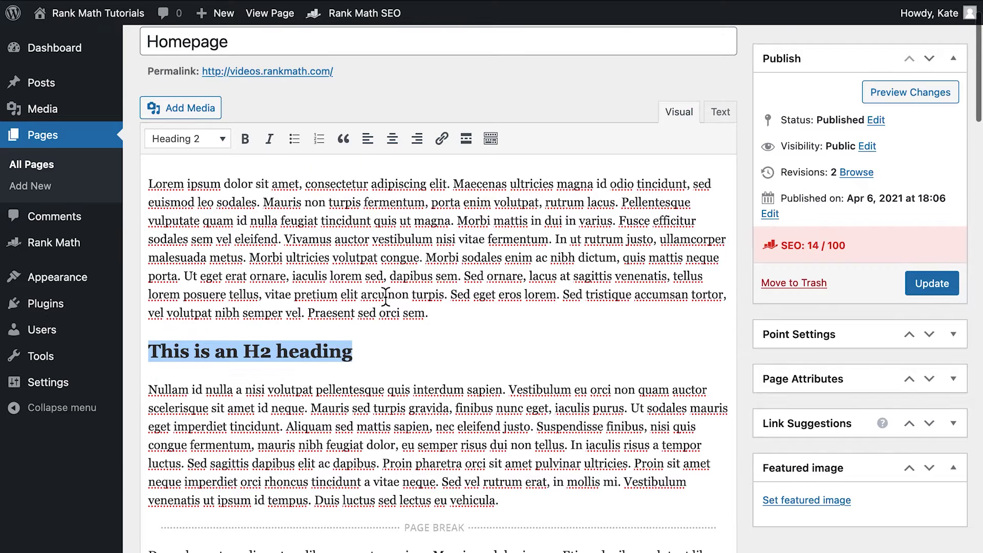
{"action": "left_click", "coordinate": [928, 284]}
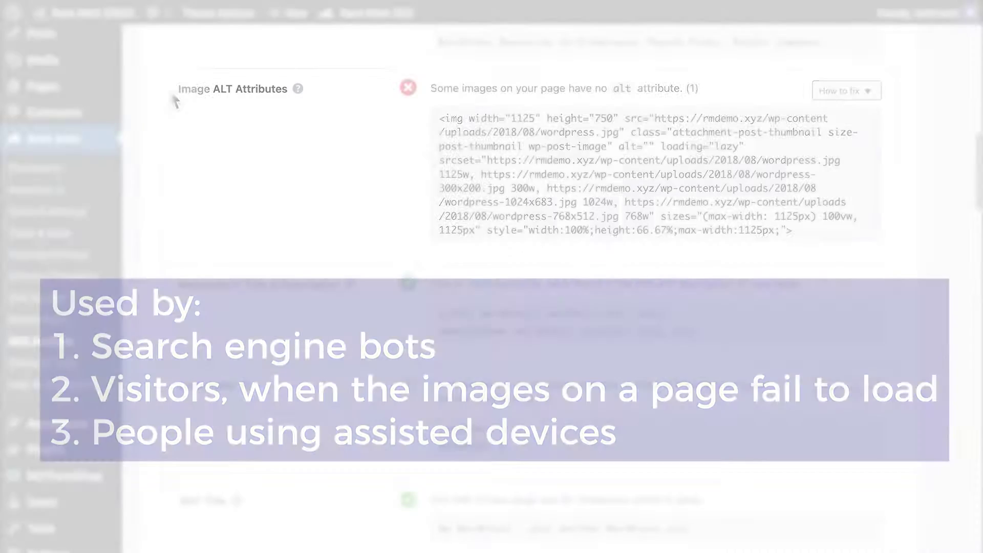
{"action": "left_click_drag", "start_coordinate": [172, 88], "coordinate": [303, 102]}
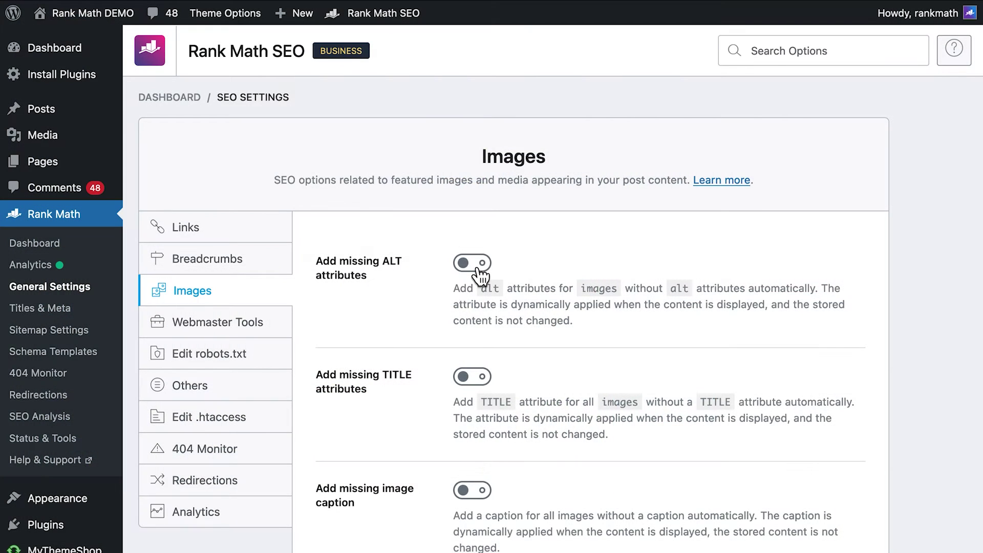
Turn on automatically adding missing ALT attributes, then enable the Image SEO module.
{"action": "left_click", "coordinate": [480, 277]}
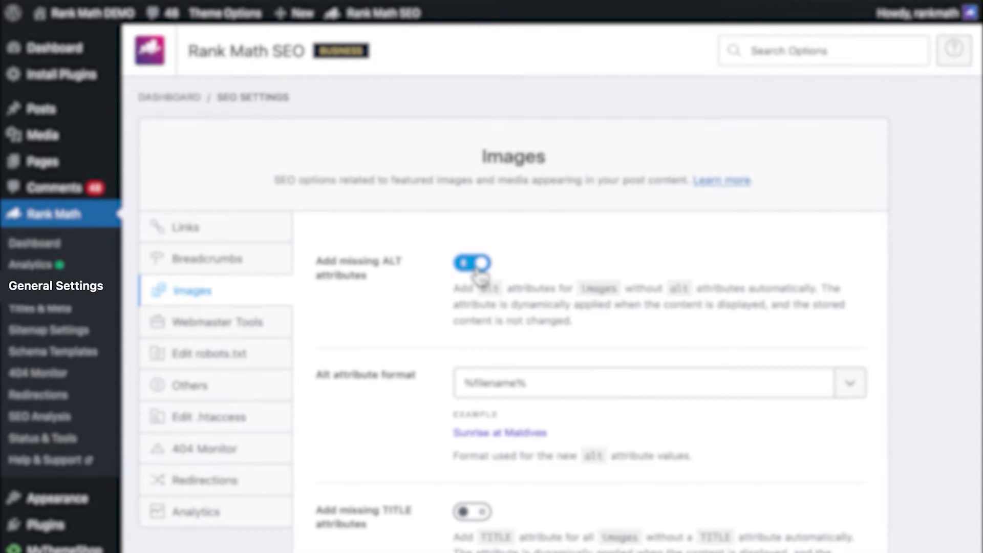
{"action": "left_click", "coordinate": [851, 394]}
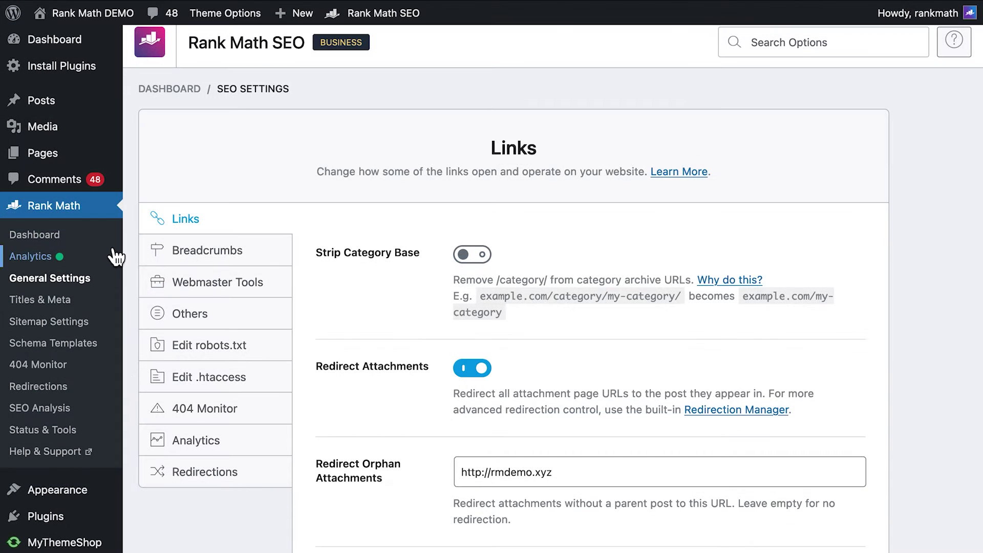
{"action": "left_click", "coordinate": [113, 246]}
{"action": "left_click", "coordinate": [872, 61]}
{"action": "scroll", "coordinate": [871, 241], "scroll_direction": "down", "scroll_amount": 6}
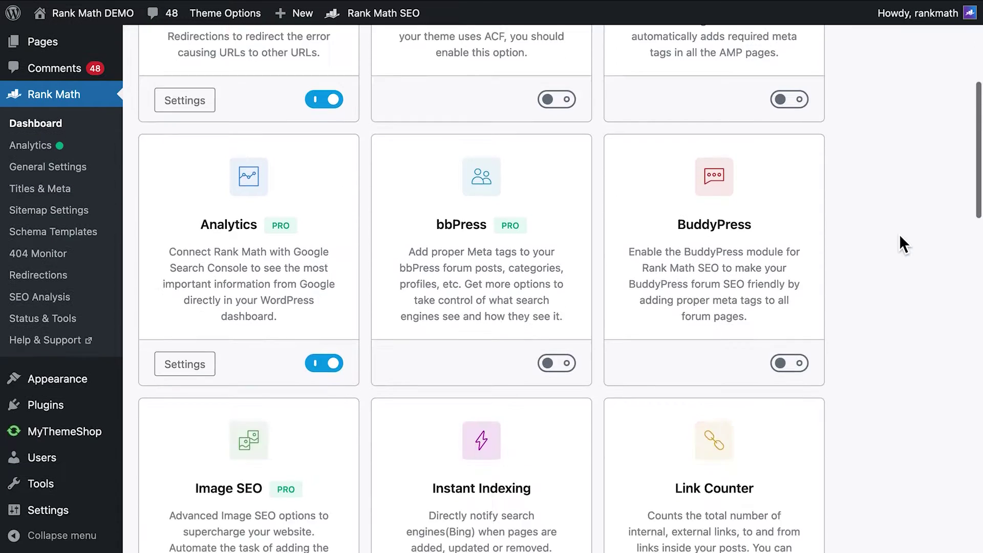
{"action": "scroll", "coordinate": [899, 234], "scroll_direction": "down", "scroll_amount": 6}
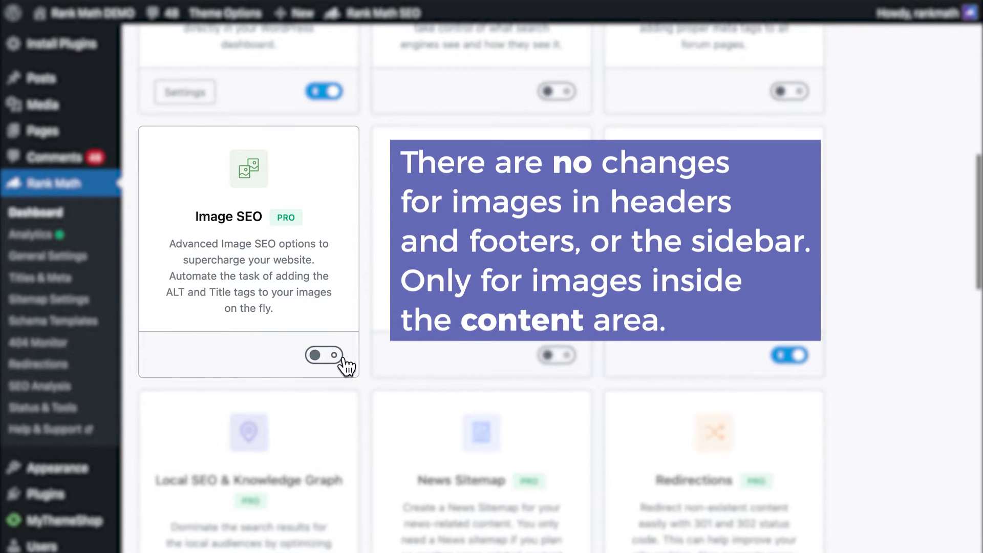
{"action": "left_click", "coordinate": [331, 359]}
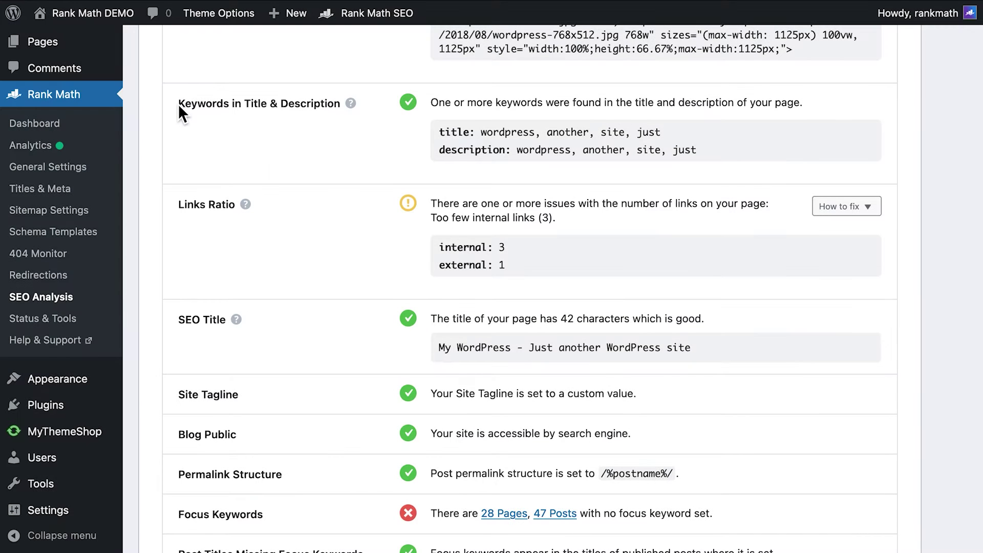
{"action": "left_click_drag", "start_coordinate": [180, 103], "coordinate": [341, 112]}
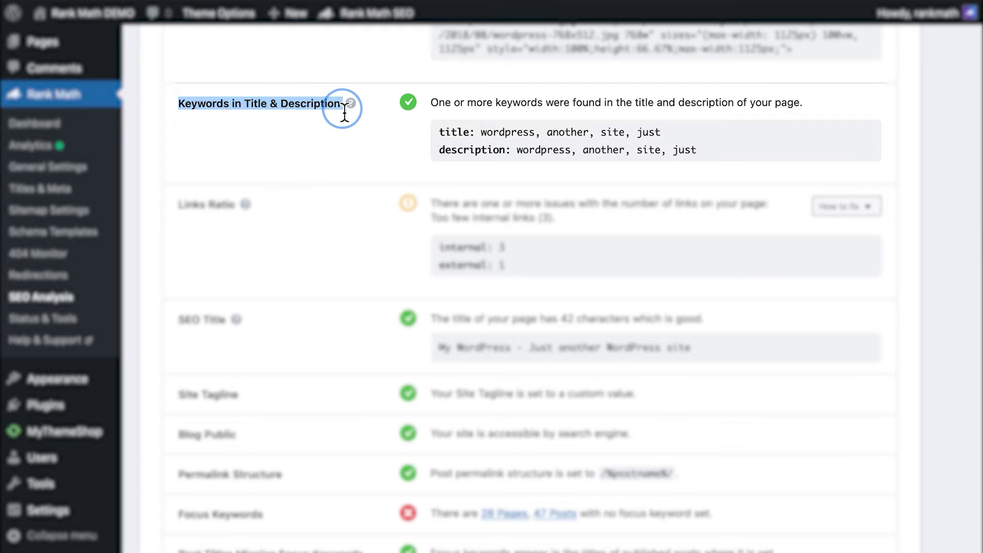
{"action": "mouse_move", "coordinate": [353, 117]}
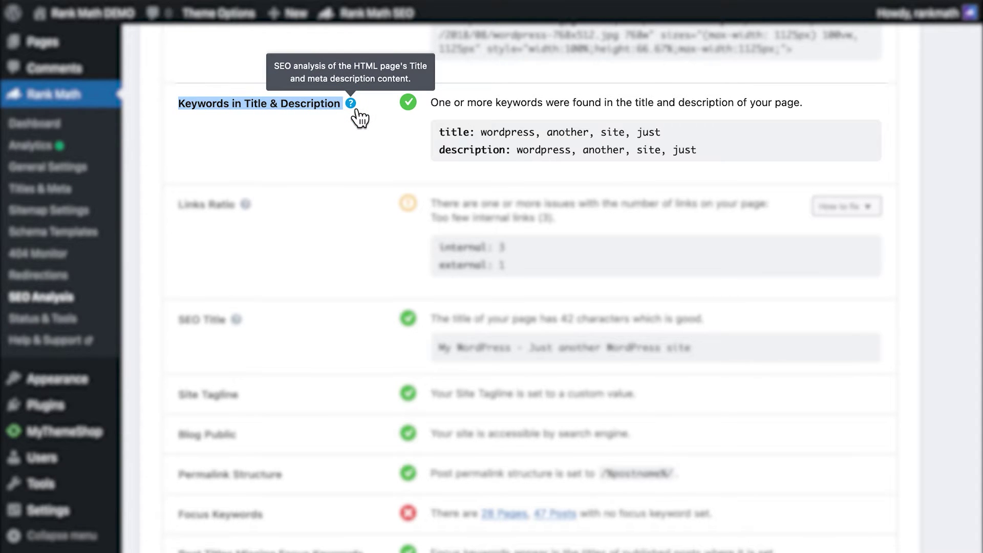
{"action": "left_click", "coordinate": [292, 147]}
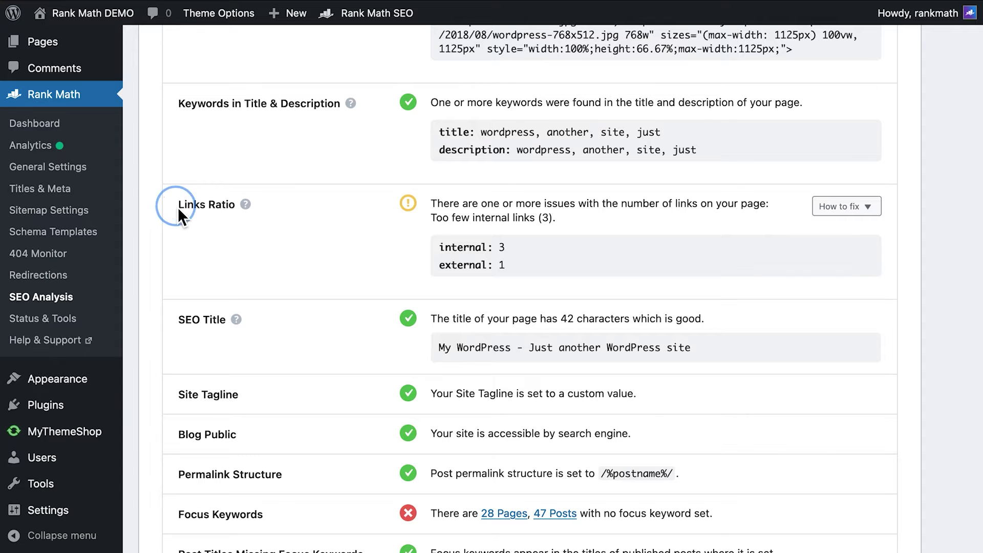
{"action": "left_click_drag", "start_coordinate": [177, 207], "coordinate": [235, 207]}
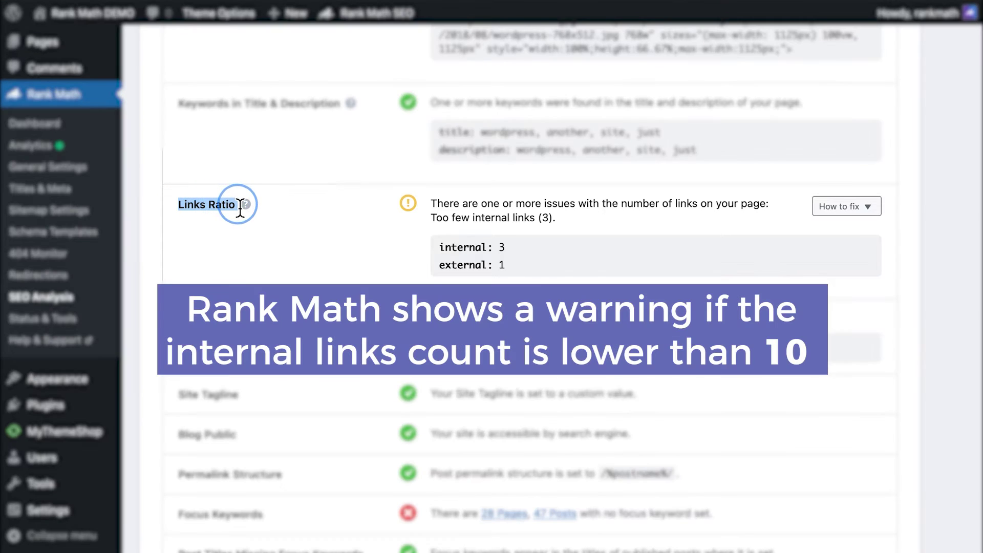
{"action": "mouse_move", "coordinate": [247, 210]}
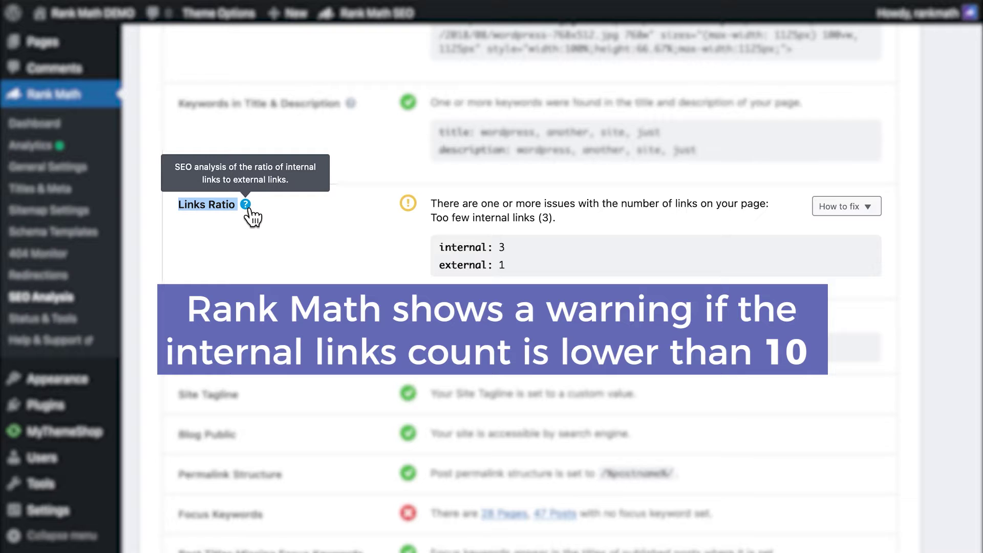
{"action": "left_click", "coordinate": [195, 282]}
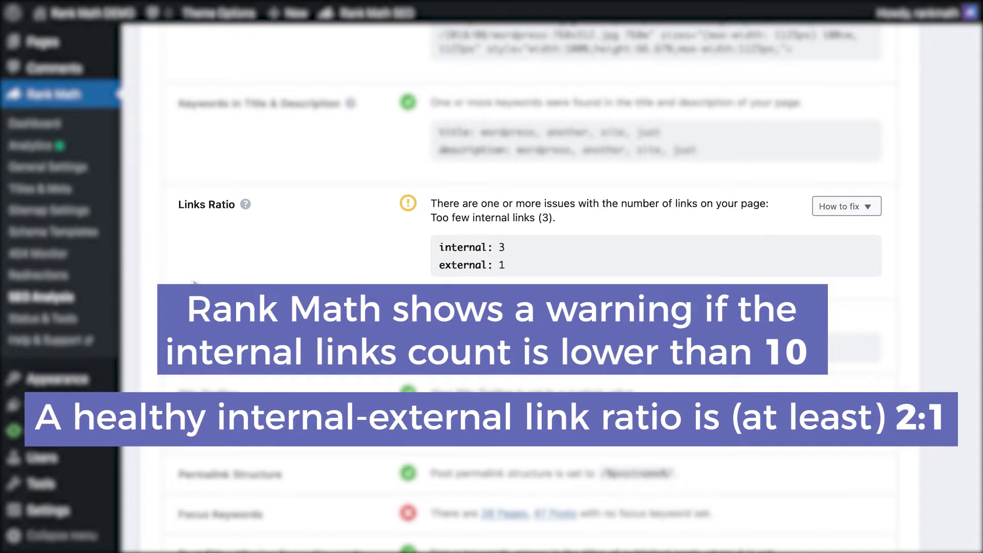
{"action": "scroll", "coordinate": [194, 281], "scroll_direction": "down", "scroll_amount": 5}
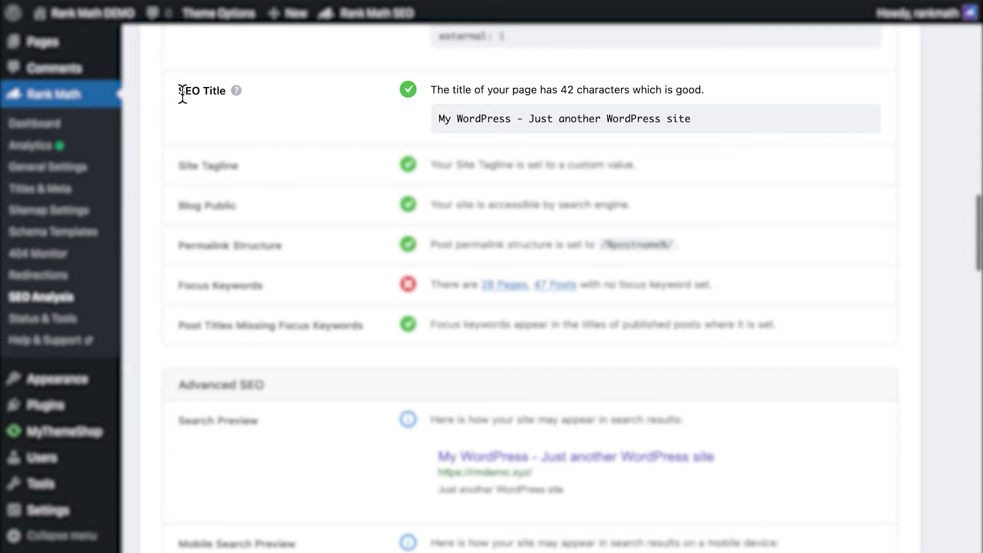
{"action": "left_click_drag", "start_coordinate": [178, 92], "coordinate": [230, 89]}
{"action": "mouse_move", "coordinate": [247, 95]}
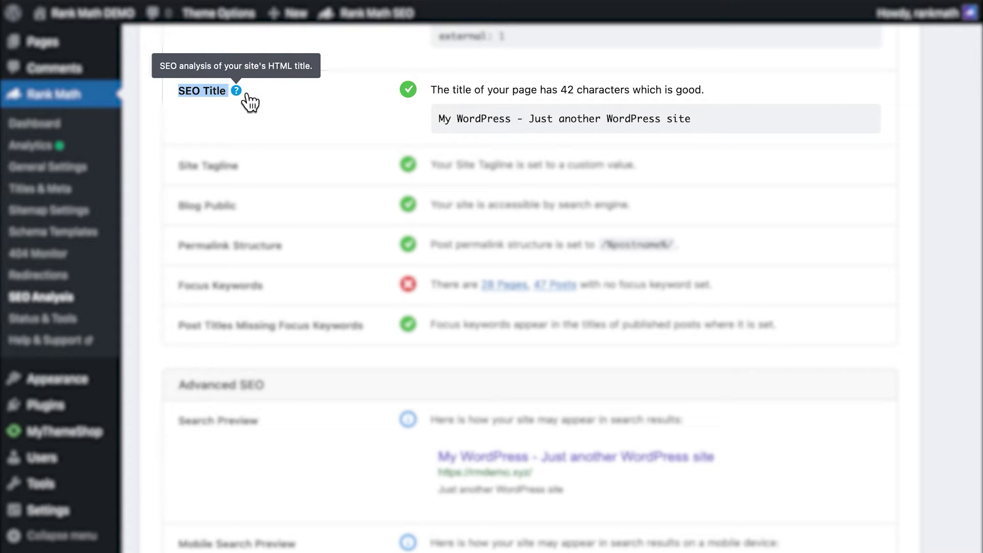
{"action": "left_click", "coordinate": [232, 119]}
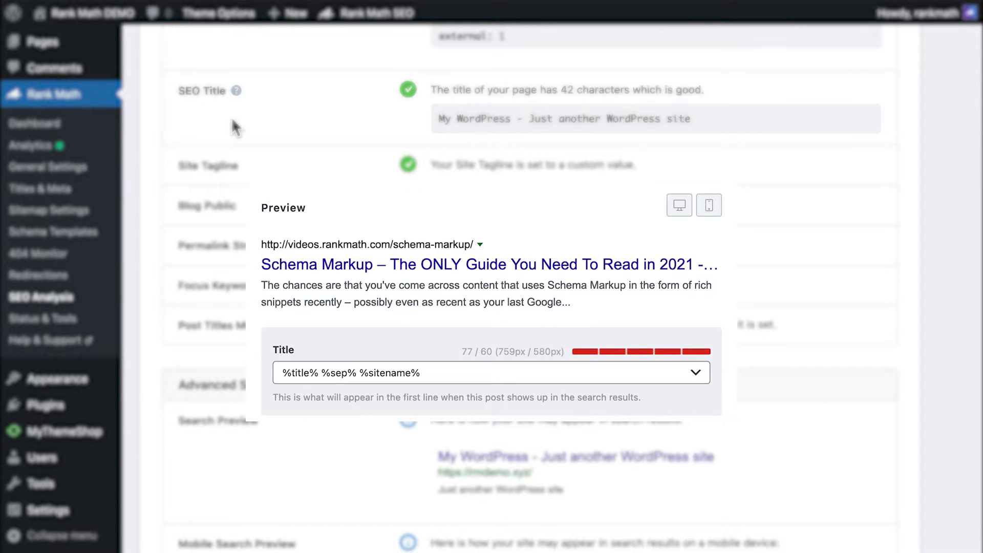
{"action": "scroll", "coordinate": [233, 125], "scroll_direction": "down", "scroll_amount": 3}
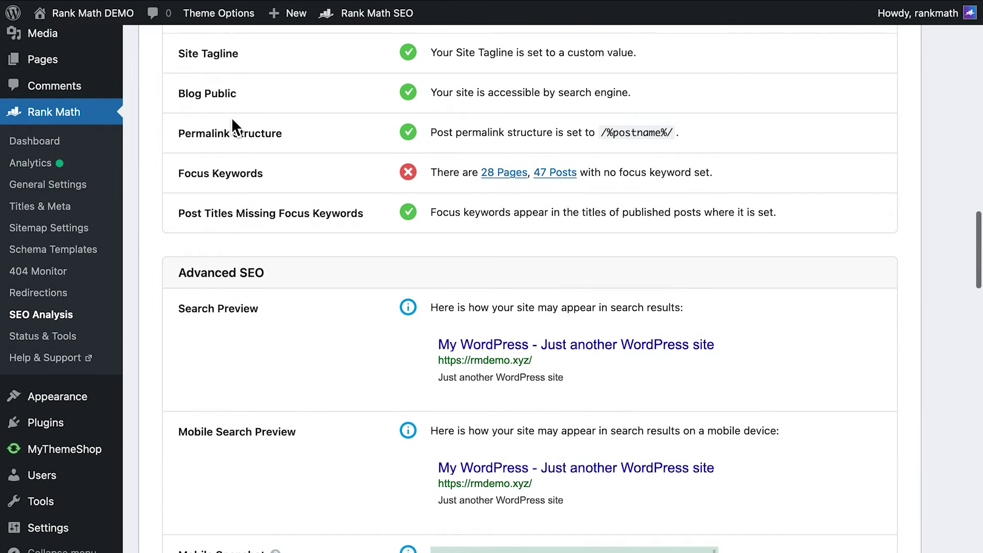
{"action": "left_click", "coordinate": [180, 56]}
{"action": "left_click_drag", "start_coordinate": [180, 56], "coordinate": [256, 63]}
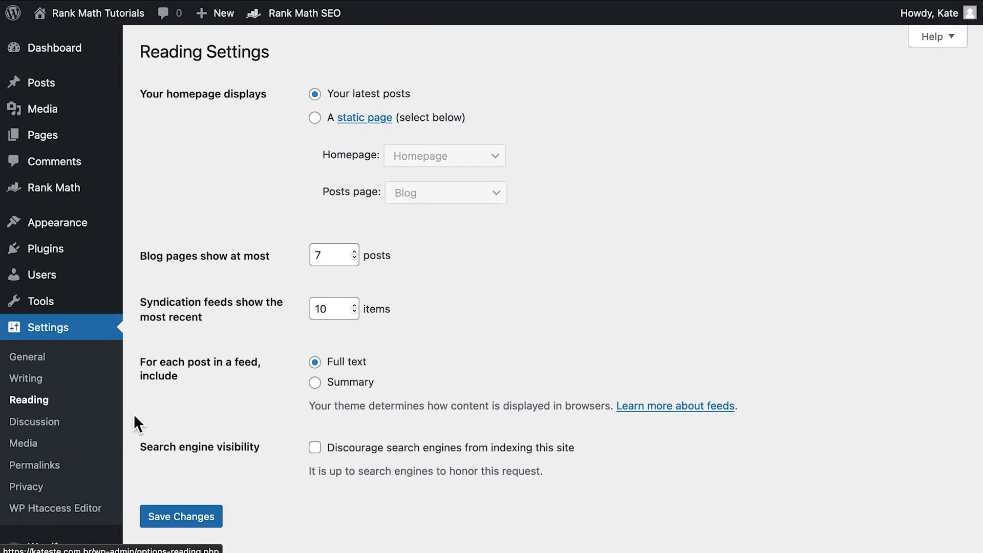
Point out the Search engine visibility option in the Reading Settings.
{"action": "scroll", "coordinate": [166, 422], "scroll_direction": "down", "scroll_amount": 1}
{"action": "left_click_drag", "start_coordinate": [141, 410], "coordinate": [268, 417]}
{"action": "left_click", "coordinate": [269, 419]}
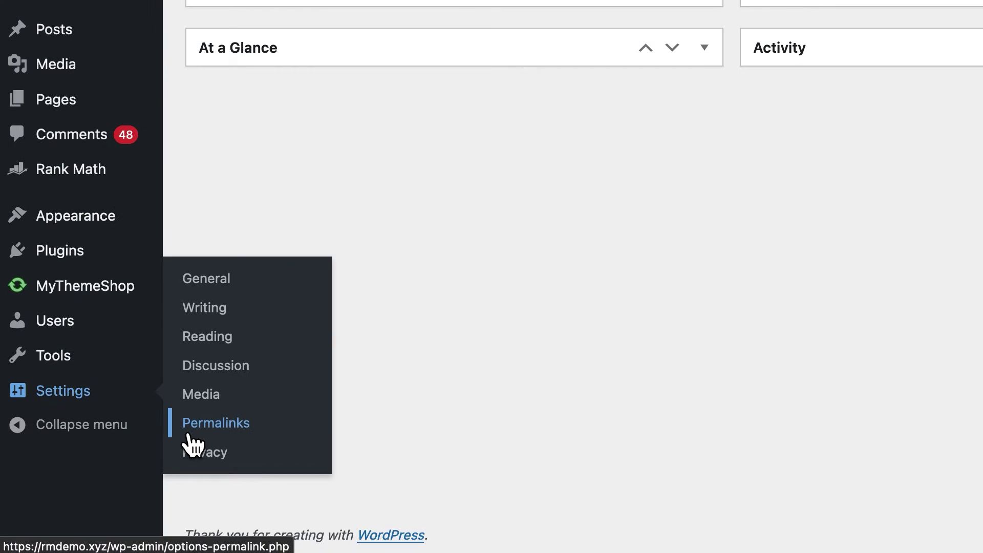
Show the Post name permalink structure, then highlight the Focus Keywords test.
{"action": "left_click", "coordinate": [189, 434]}
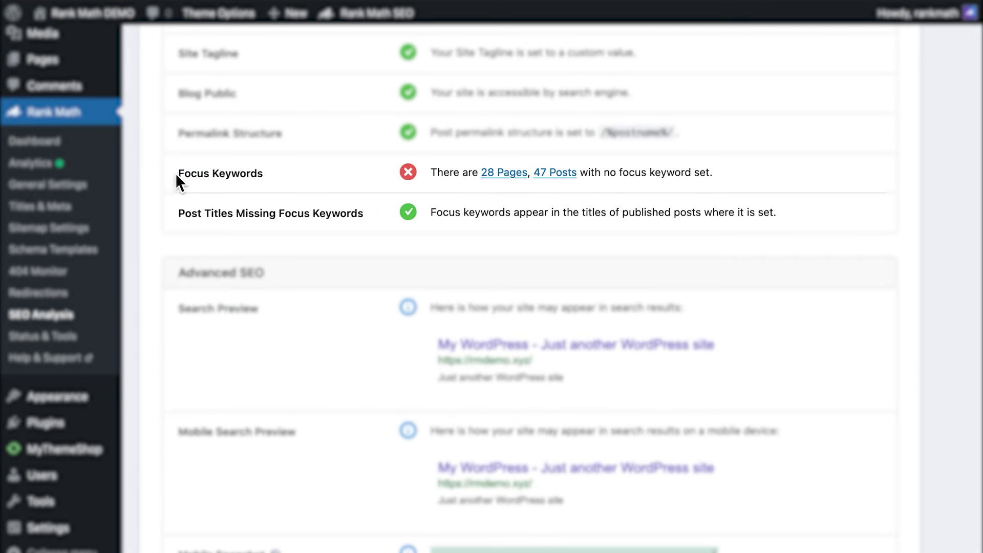
{"action": "left_click_drag", "start_coordinate": [175, 173], "coordinate": [280, 176]}
Enter 'schema markup' as the post's focus keyword, bringing its Rank Math score to 93/100.
{"action": "left_click", "coordinate": [289, 177]}
{"action": "left_click_drag", "start_coordinate": [176, 217], "coordinate": [377, 228]}
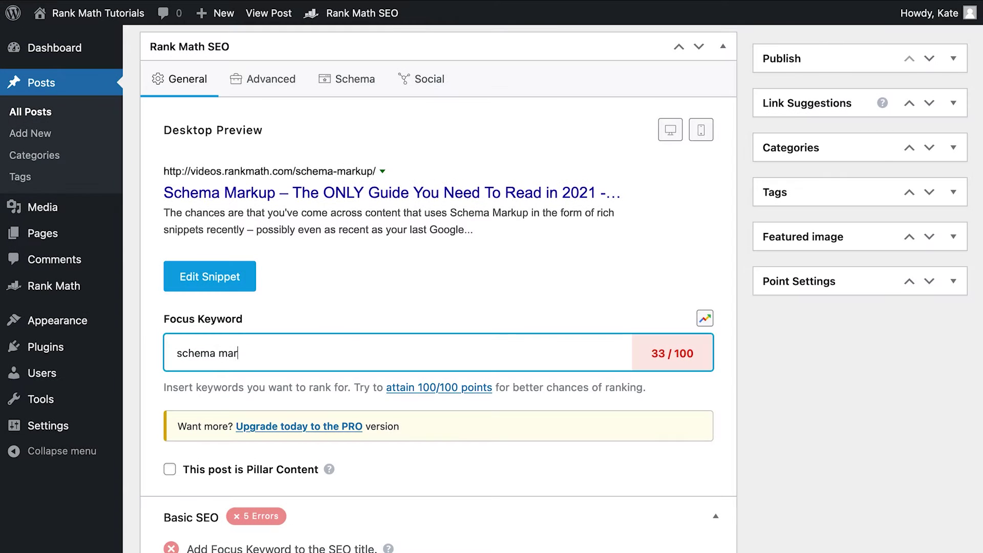
{"action": "type", "text": "kup"}
{"action": "key", "text": "Return"}
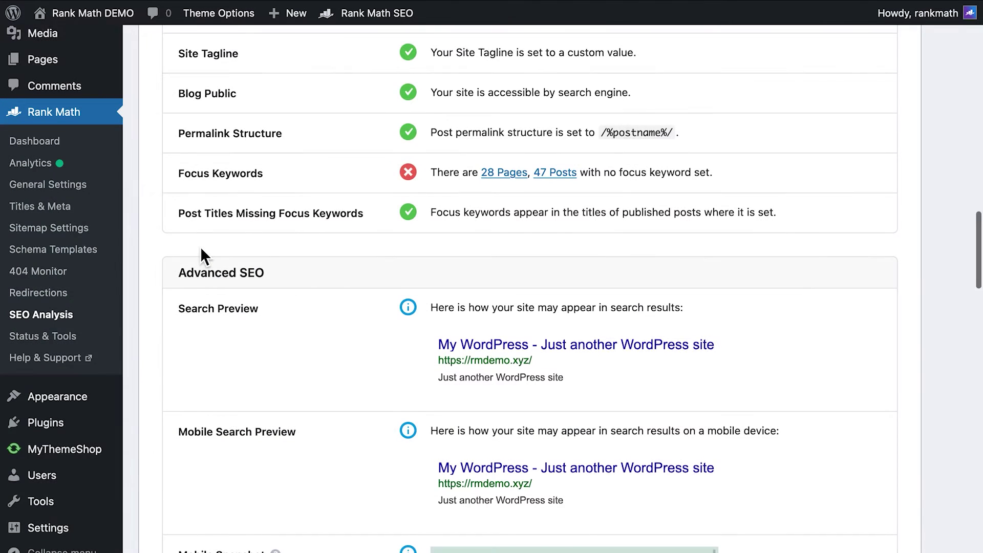
{"action": "scroll", "coordinate": [201, 248], "scroll_direction": "down", "scroll_amount": 2}
{"action": "scroll", "coordinate": [201, 248], "scroll_direction": "down", "scroll_amount": 3}
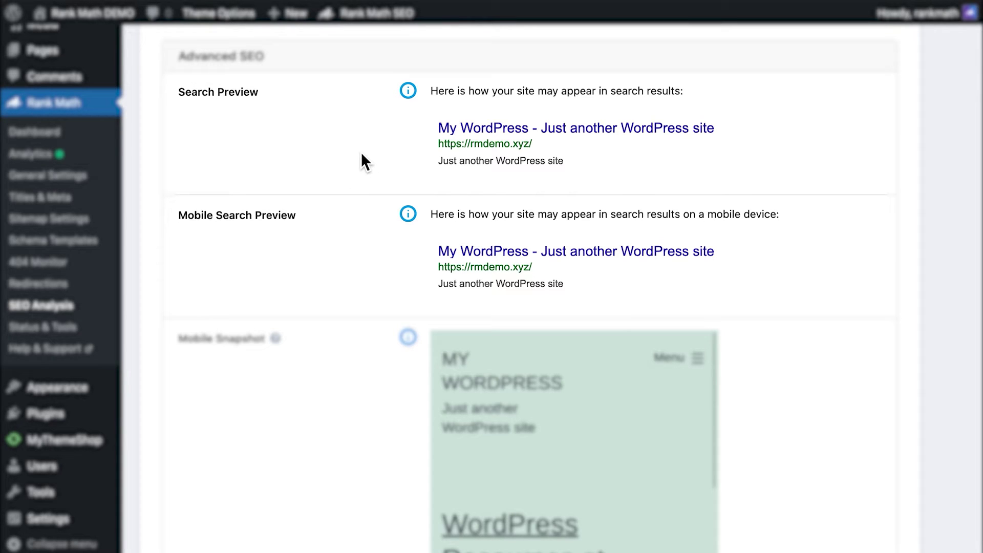
Highlight the Mobile Snapshot test and scroll until its full homepage preview is visible.
{"action": "left_click", "coordinate": [182, 343]}
{"action": "left_click_drag", "start_coordinate": [183, 347], "coordinate": [270, 346]}
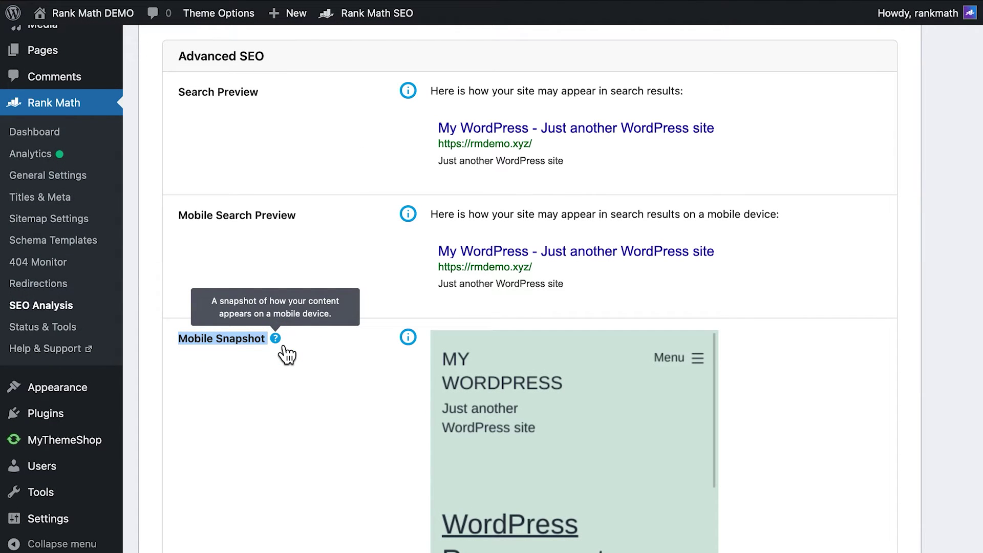
{"action": "left_click", "coordinate": [326, 392]}
{"action": "scroll", "coordinate": [326, 391], "scroll_direction": "down", "scroll_amount": 4}
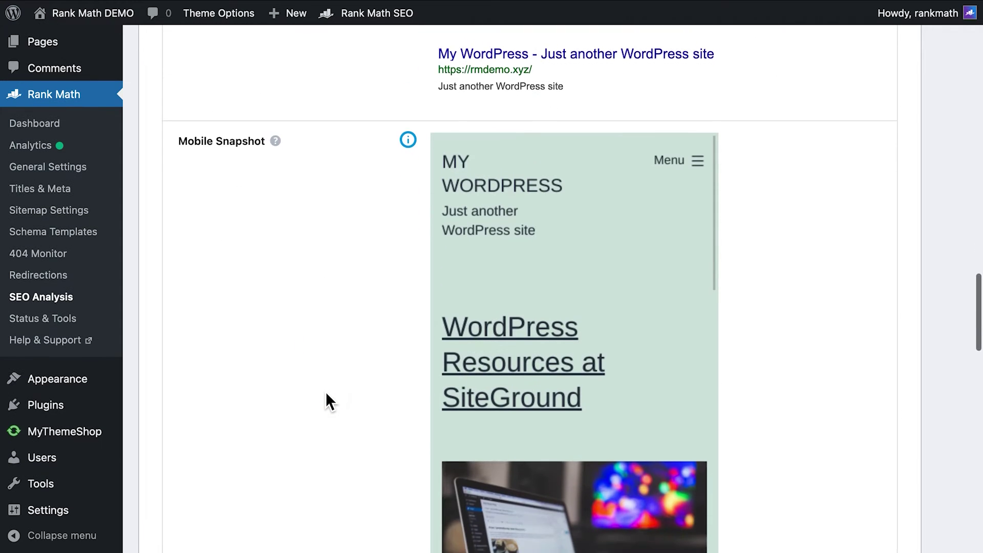
{"action": "scroll", "coordinate": [326, 391], "scroll_direction": "down", "scroll_amount": 2}
{"action": "scroll", "coordinate": [325, 391], "scroll_direction": "down", "scroll_amount": 1}
Scroll to the Canonical Tag test and show its help tooltip.
{"action": "scroll", "coordinate": [327, 395], "scroll_direction": "down", "scroll_amount": 9}
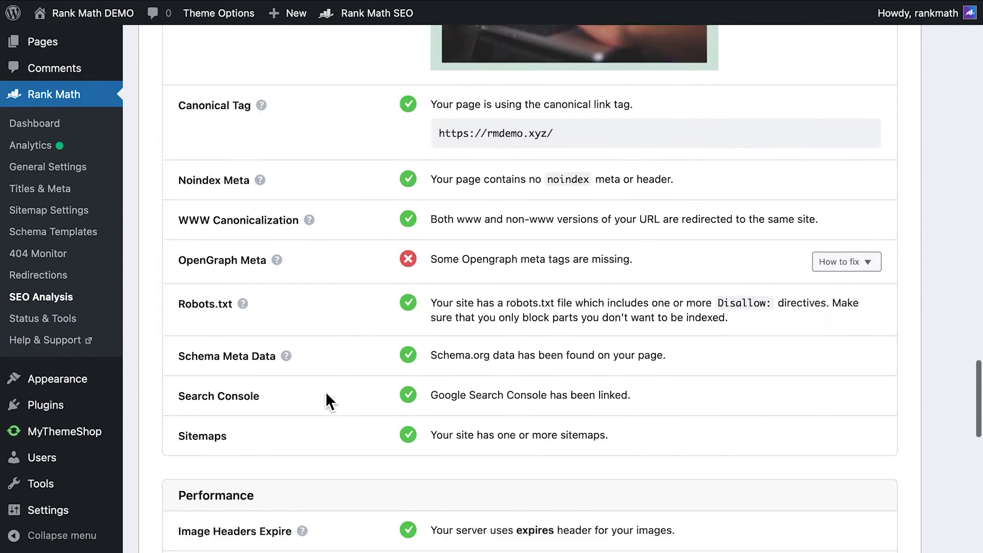
{"action": "scroll", "coordinate": [326, 391], "scroll_direction": "down", "scroll_amount": 1}
{"action": "left_click_drag", "start_coordinate": [180, 79], "coordinate": [263, 87]}
{"action": "mouse_move", "coordinate": [266, 89]}
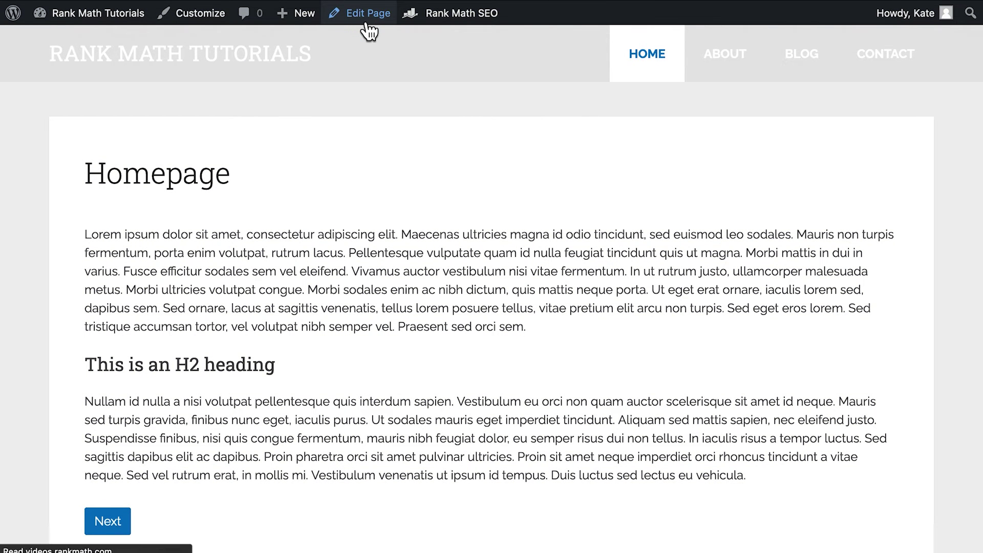
{"action": "scroll", "coordinate": [976, 396], "scroll_direction": "down", "scroll_amount": 10}
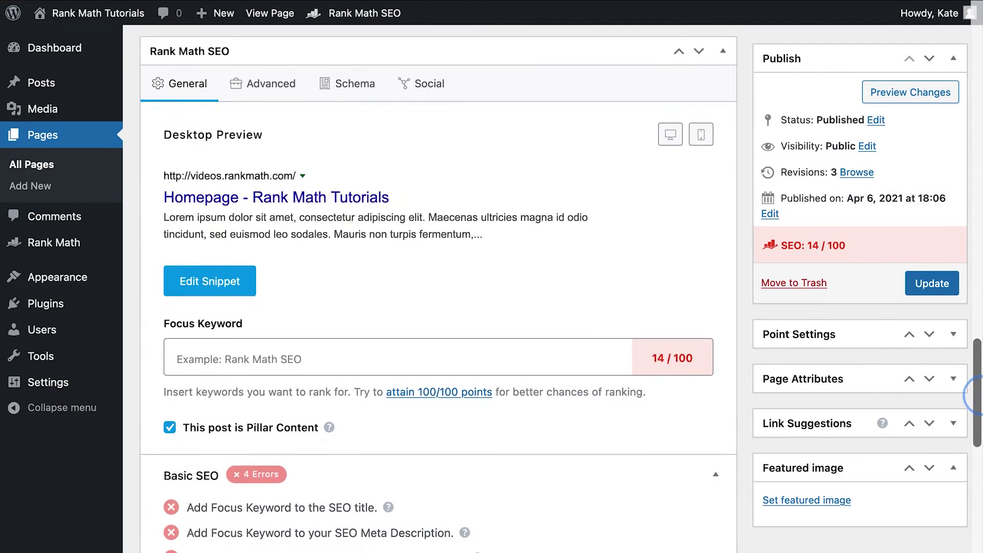
{"action": "left_click", "coordinate": [272, 94]}
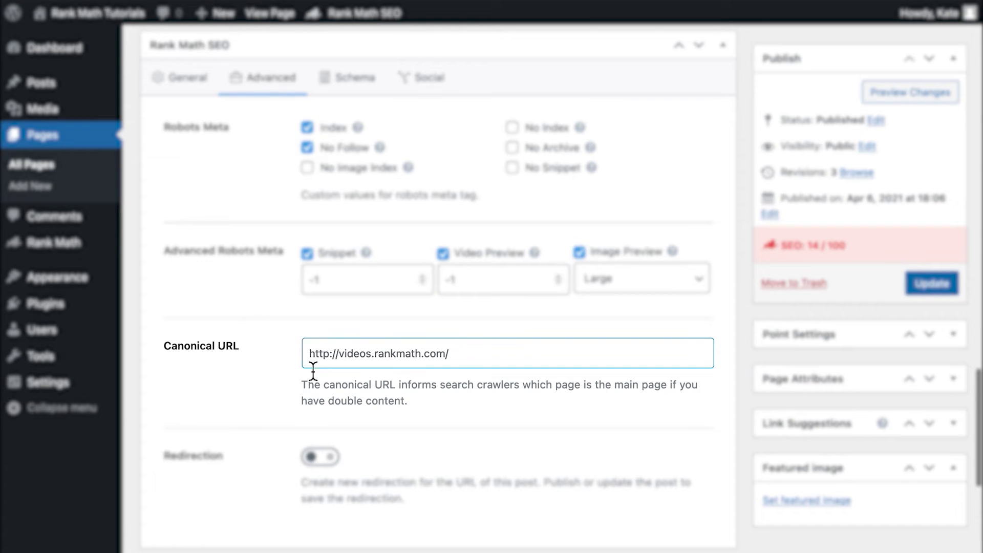
{"action": "left_click", "coordinate": [310, 354]}
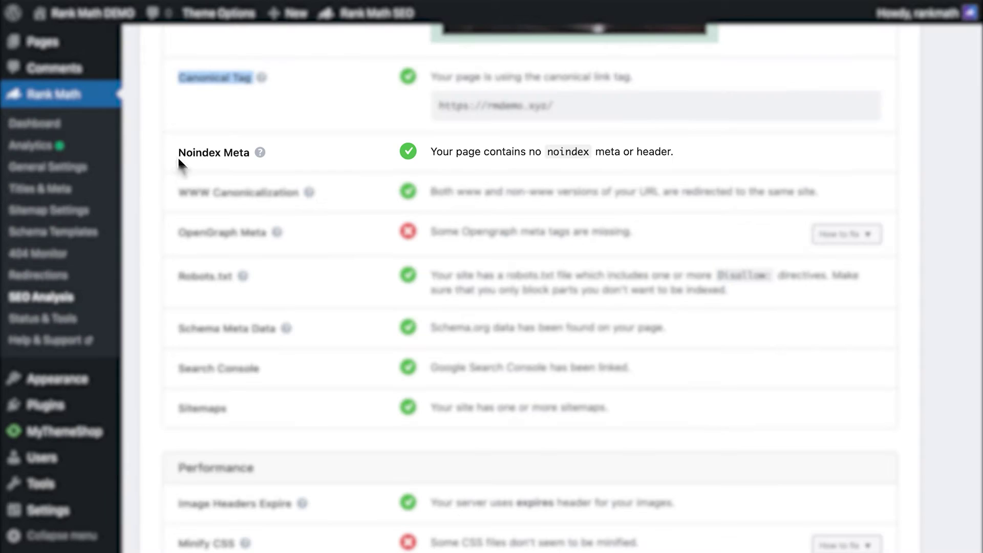
{"action": "left_click_drag", "start_coordinate": [177, 154], "coordinate": [256, 153]}
Point out the static front page reading setting and open the Homepage's Advanced robots meta options.
{"action": "mouse_move", "coordinate": [260, 154]}
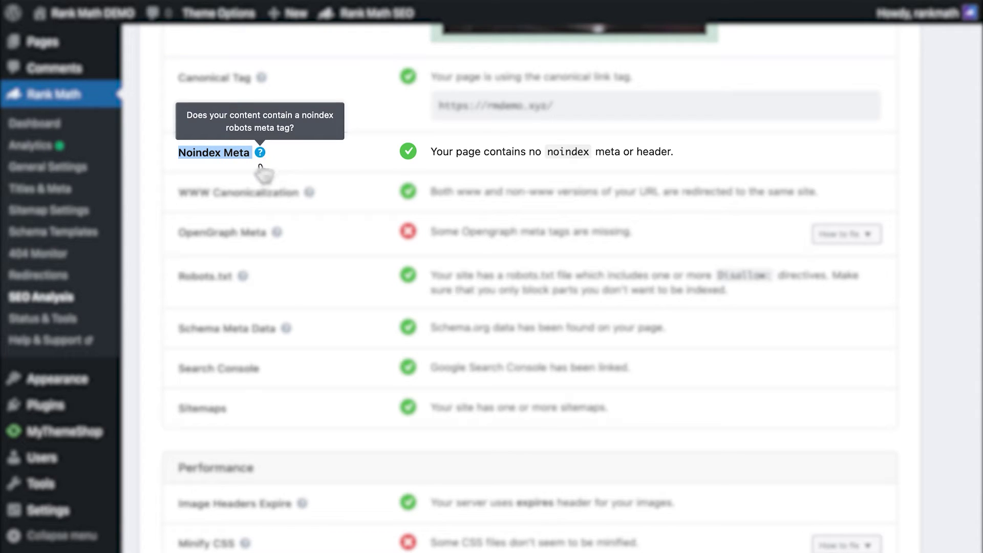
{"action": "left_click_drag", "start_coordinate": [340, 125], "coordinate": [395, 127]}
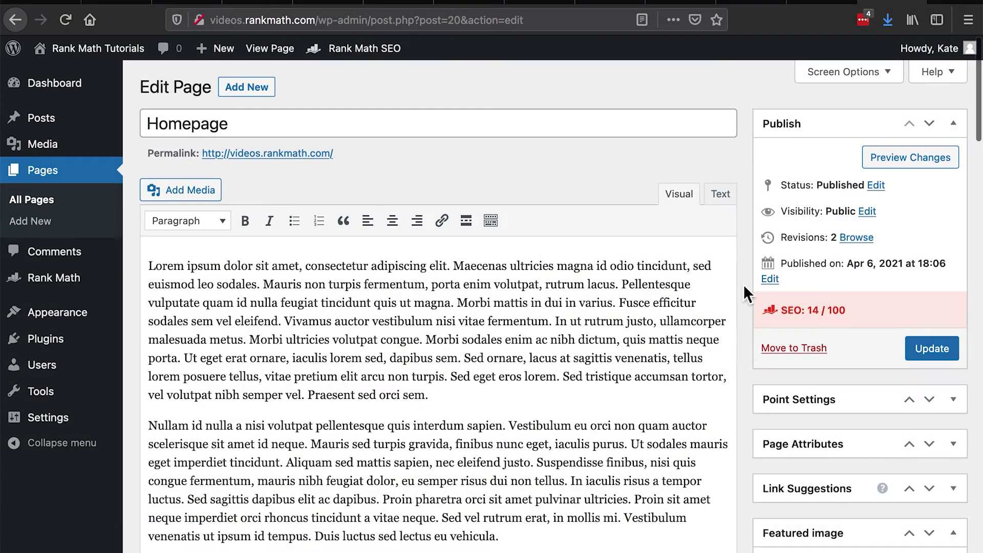
{"action": "scroll", "coordinate": [746, 339], "scroll_direction": "down", "scroll_amount": 10}
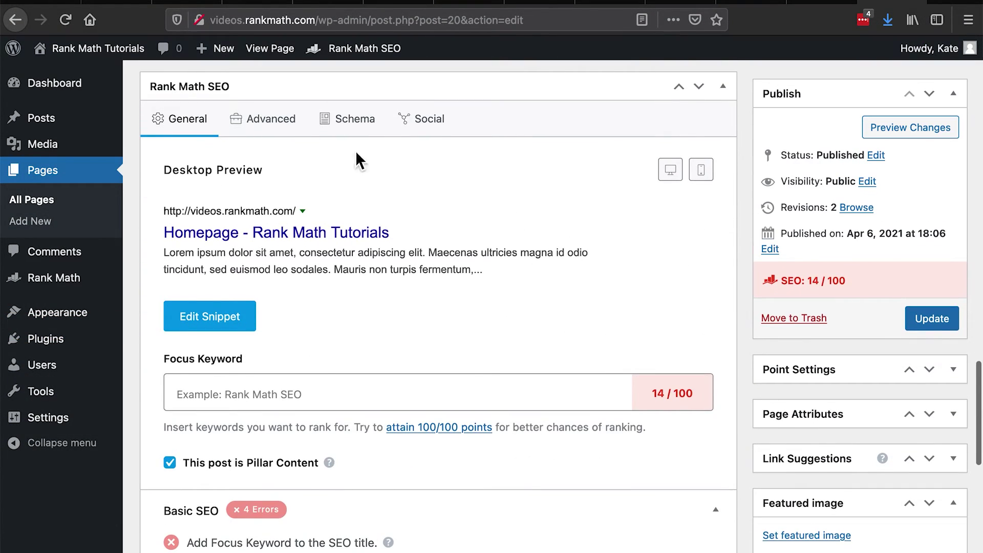
{"action": "left_click", "coordinate": [287, 124]}
Check Index on the Homepage, enable Homepage Robots Meta in Homepage SEO, and rerun the analysis.
{"action": "left_click", "coordinate": [313, 173]}
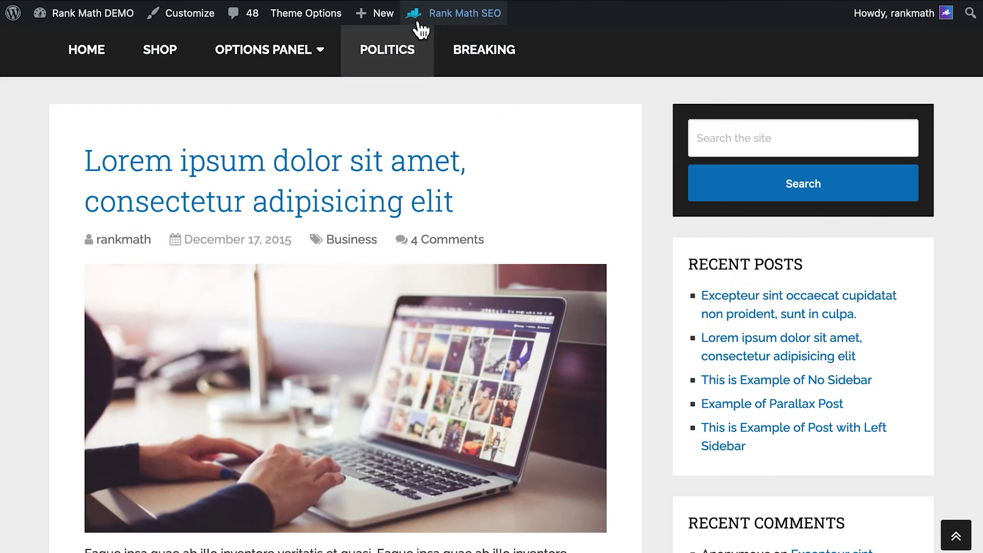
{"action": "mouse_move", "coordinate": [423, 24]}
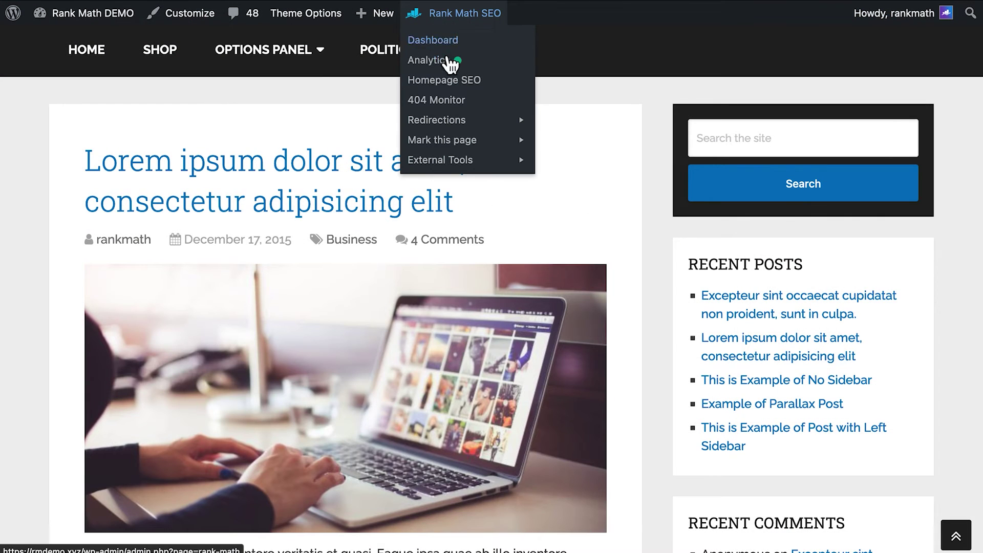
{"action": "left_click", "coordinate": [496, 82]}
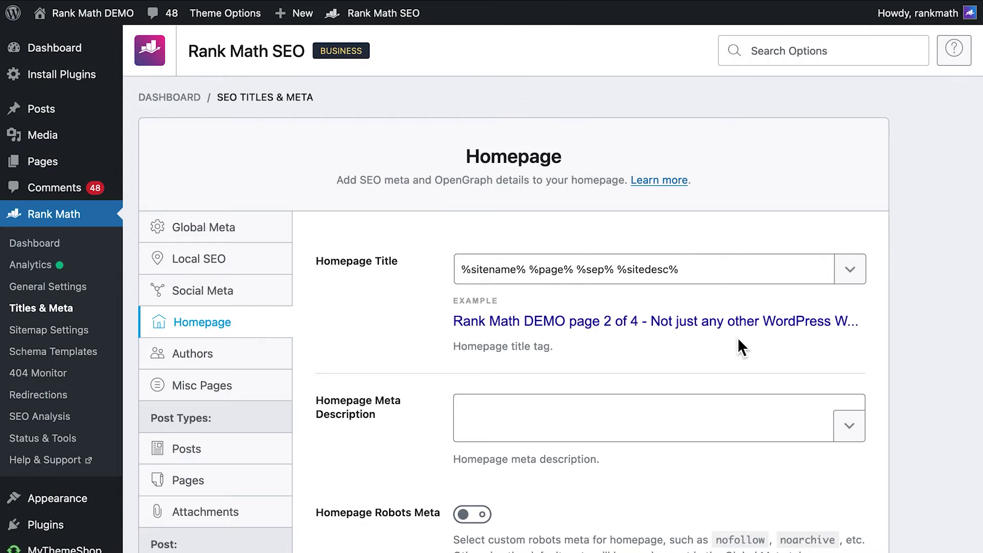
{"action": "scroll", "coordinate": [738, 340], "scroll_direction": "down", "scroll_amount": 7}
{"action": "left_click", "coordinate": [483, 146]}
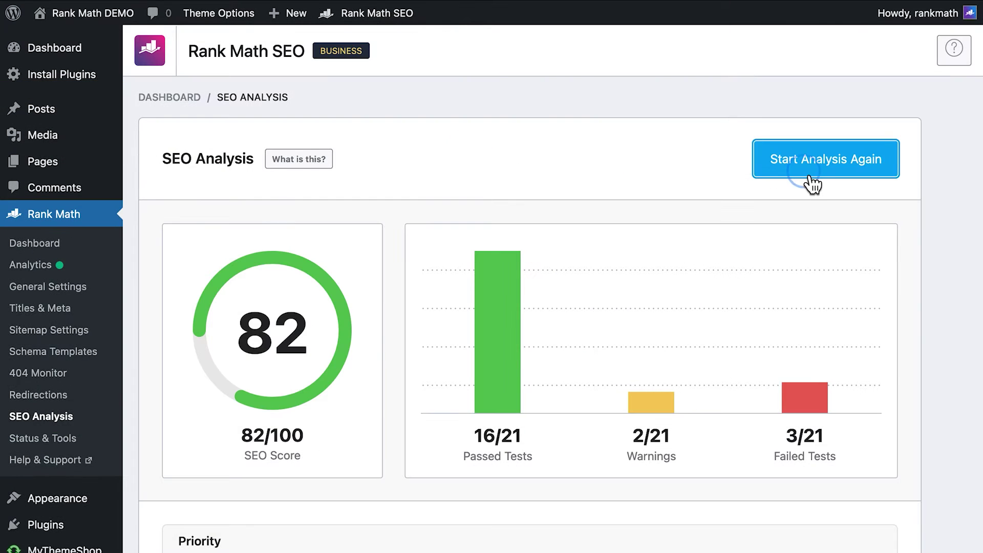
{"action": "left_click", "coordinate": [812, 183]}
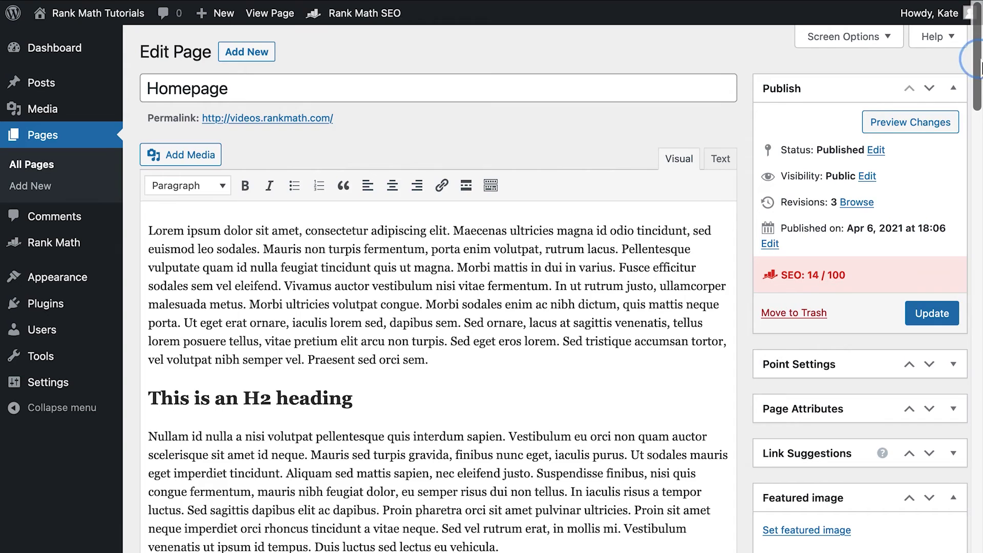
Show the Homepage's Social settings down to the Facebook title, description and thumbnail, then highlight Robots.txt.
{"action": "left_click_drag", "start_coordinate": [980, 67], "coordinate": [978, 381]}
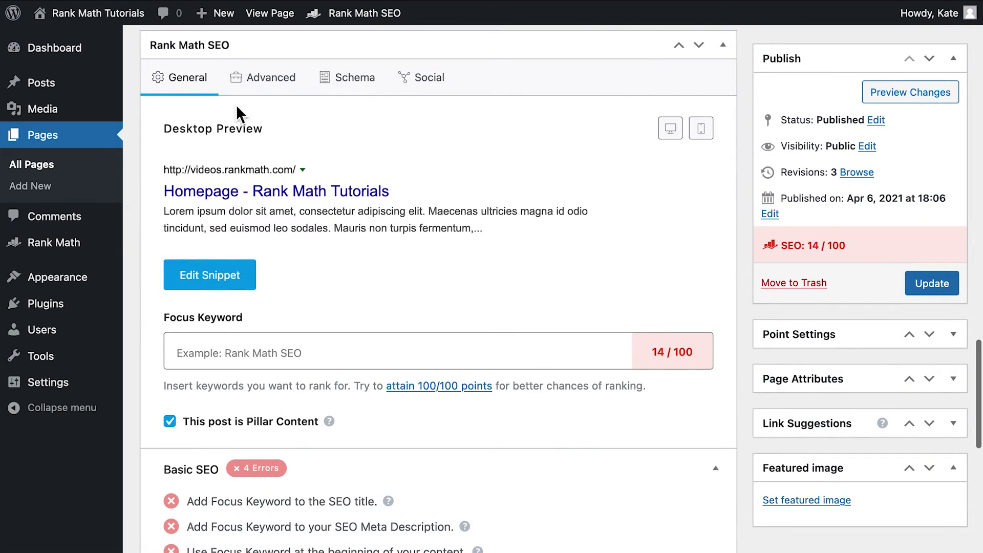
{"action": "left_click", "coordinate": [415, 93]}
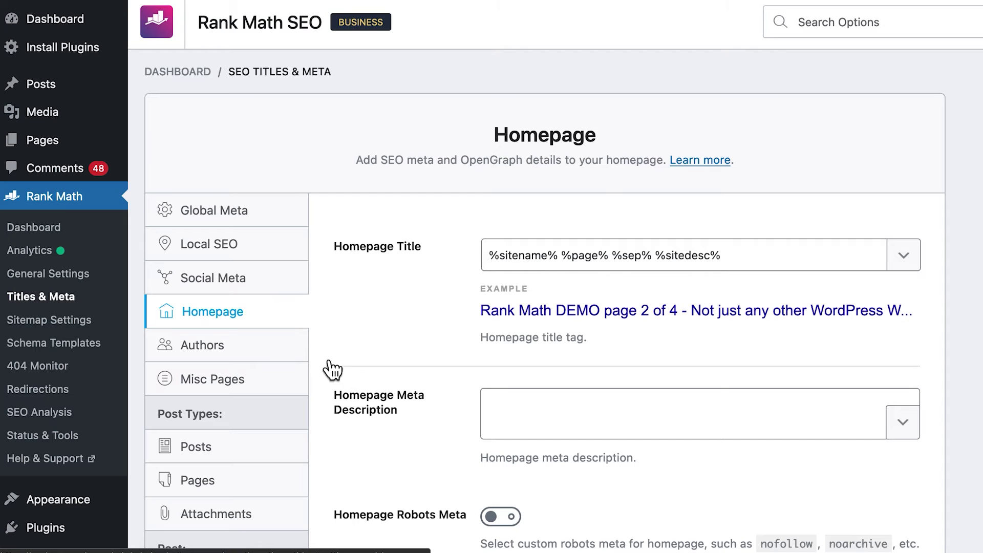
{"action": "scroll", "coordinate": [323, 455], "scroll_direction": "down", "scroll_amount": 6}
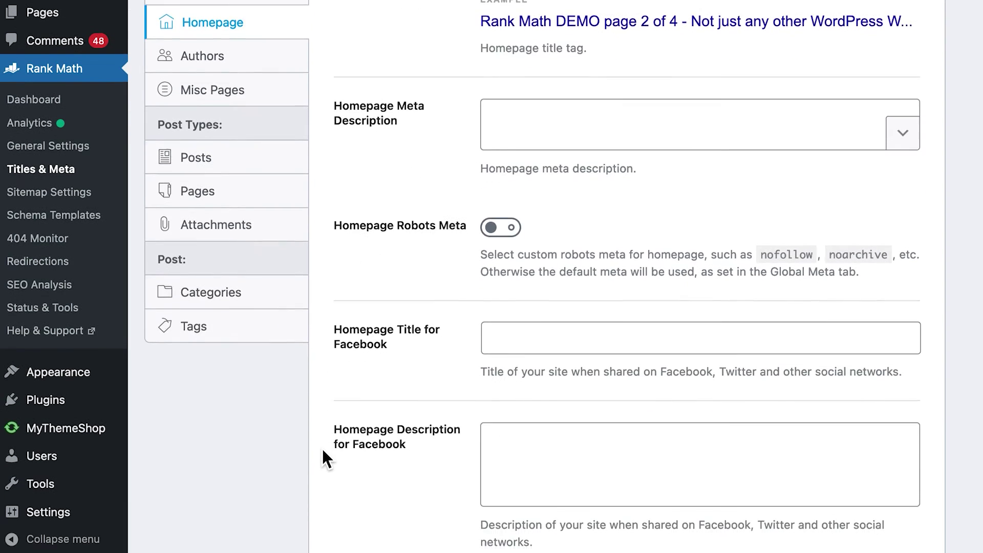
{"action": "scroll", "coordinate": [323, 452], "scroll_direction": "down", "scroll_amount": 5}
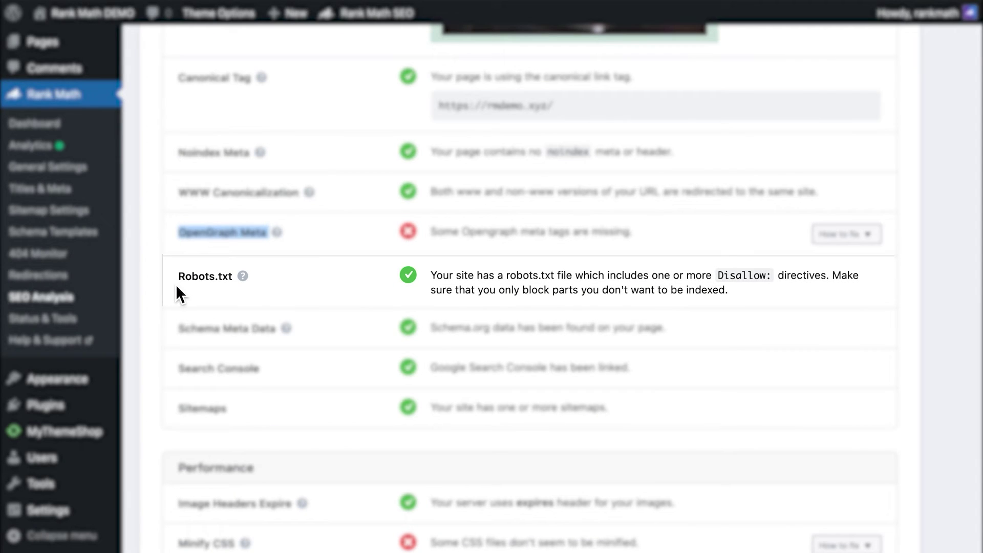
{"action": "left_click", "coordinate": [177, 283]}
{"action": "left_click_drag", "start_coordinate": [181, 283], "coordinate": [240, 282]}
{"action": "mouse_move", "coordinate": [248, 285]}
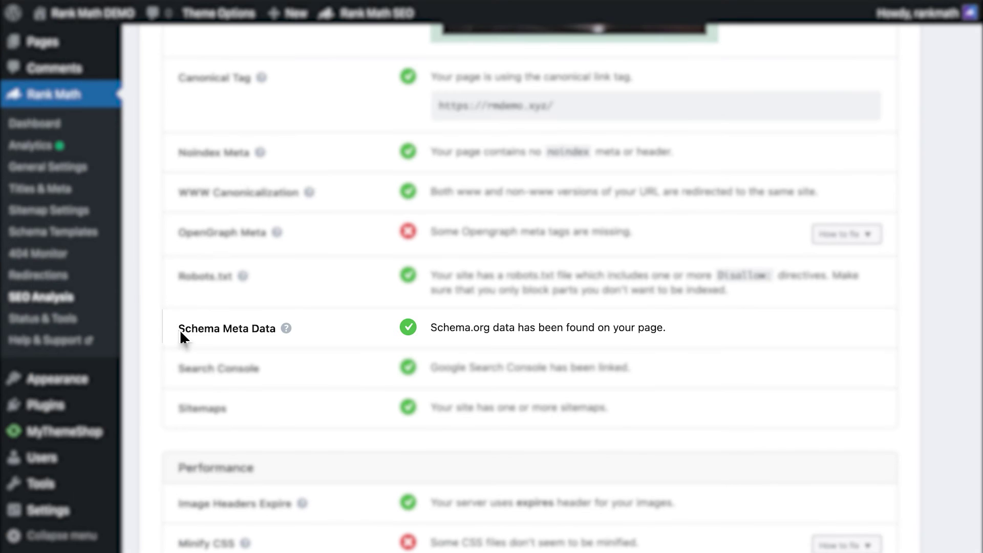
{"action": "left_click_drag", "start_coordinate": [180, 329], "coordinate": [296, 338]}
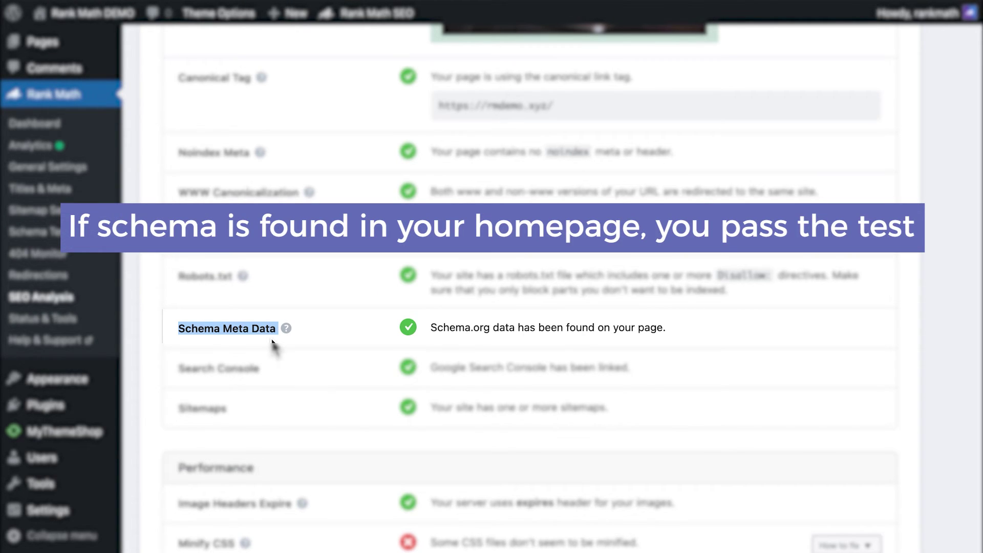
Highlight the Search Console test and review Search Console's Search results and Coverage reports.
{"action": "left_click", "coordinate": [175, 377]}
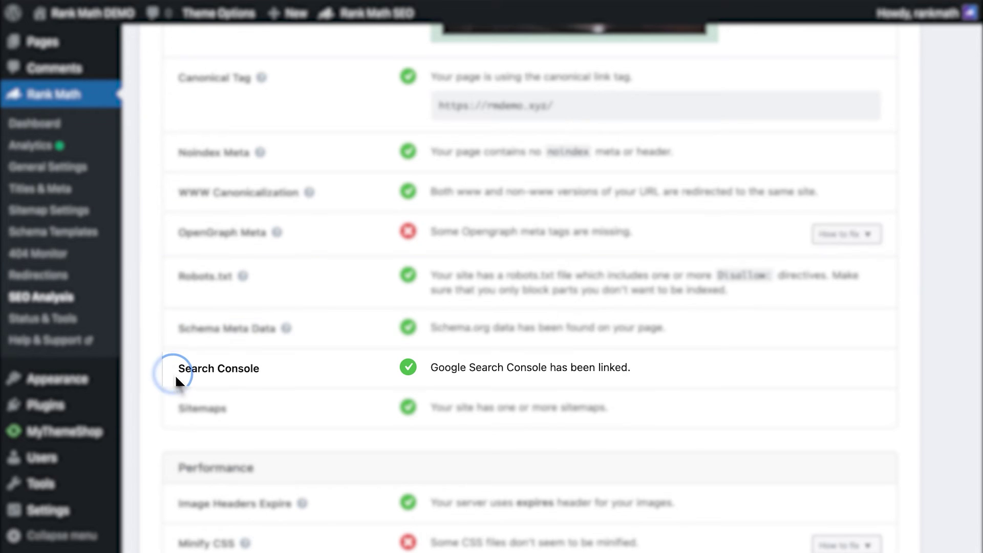
{"action": "left_click_drag", "start_coordinate": [175, 375], "coordinate": [239, 376]}
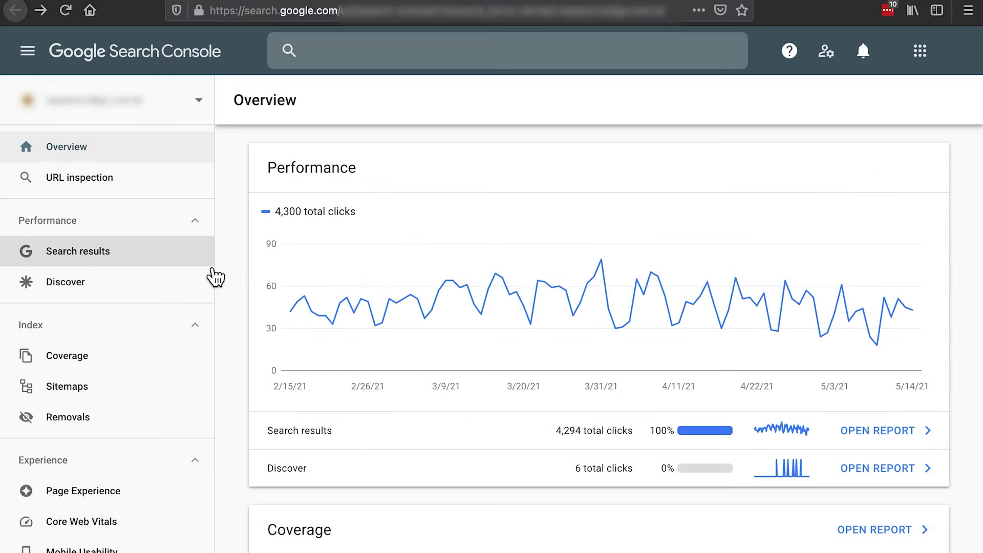
{"action": "left_click", "coordinate": [190, 259]}
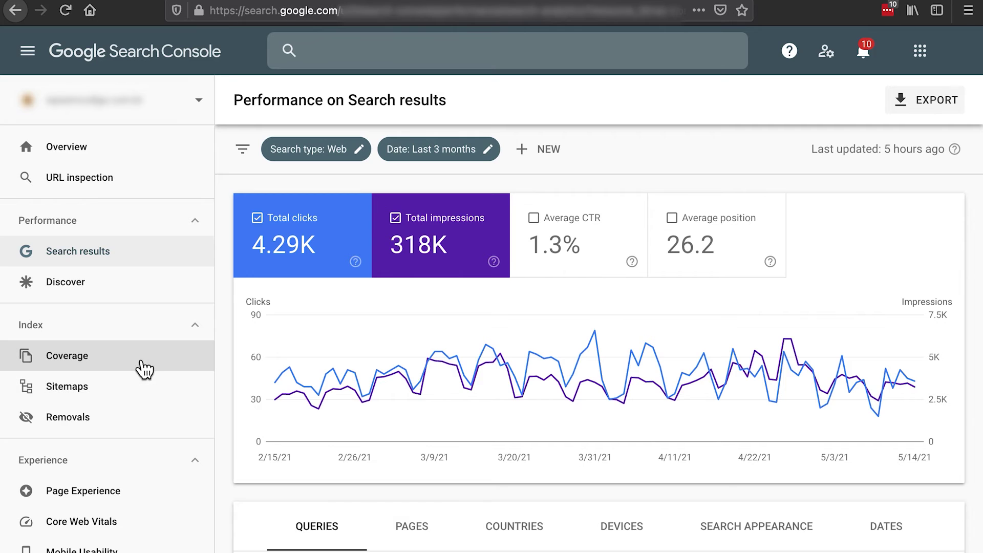
{"action": "left_click", "coordinate": [139, 361]}
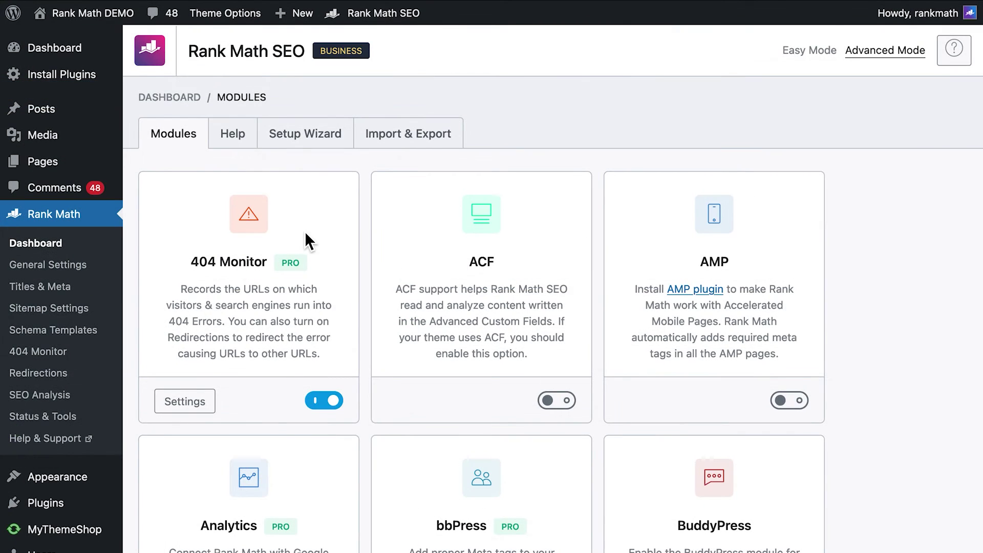
Enable Rank Math's Analytics module in Dashboard > Modules.
{"action": "scroll", "coordinate": [307, 236], "scroll_direction": "down", "scroll_amount": 1}
{"action": "scroll", "coordinate": [305, 233], "scroll_direction": "down", "scroll_amount": 4}
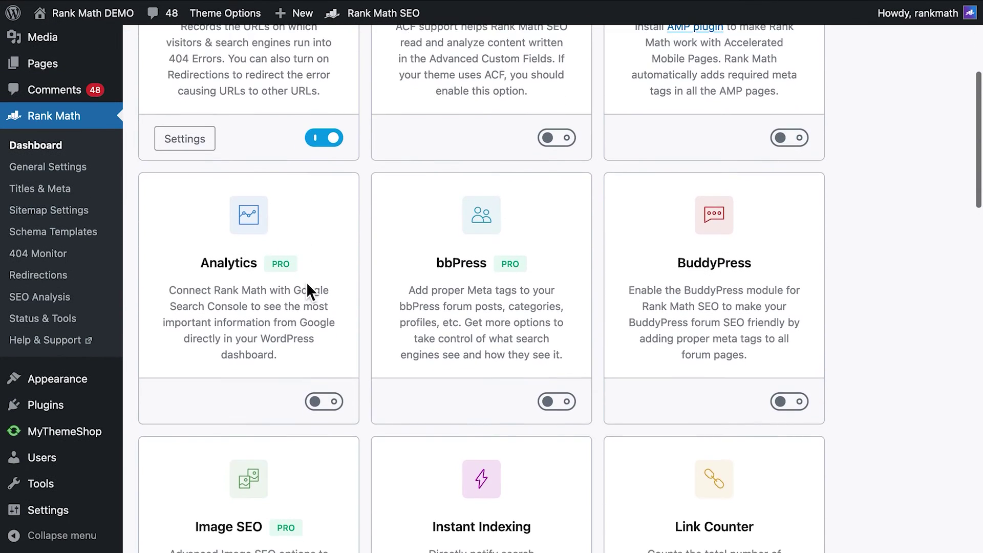
{"action": "left_click", "coordinate": [441, 506]}
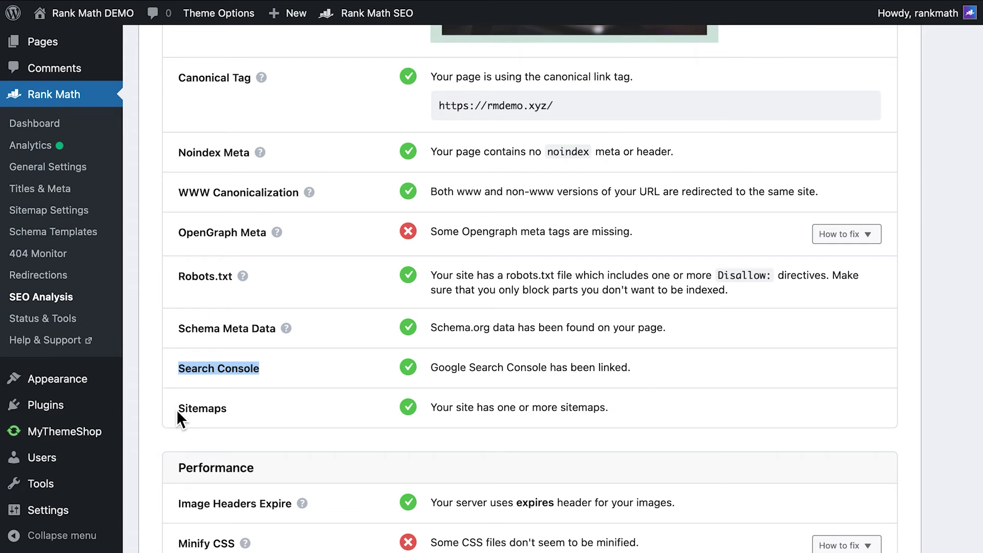
Review the XML sitemap index and its 10-URL post sitemap, then open Sitemap module settings.
{"action": "left_click_drag", "start_coordinate": [177, 410], "coordinate": [248, 412]}
{"action": "left_click", "coordinate": [257, 412]}
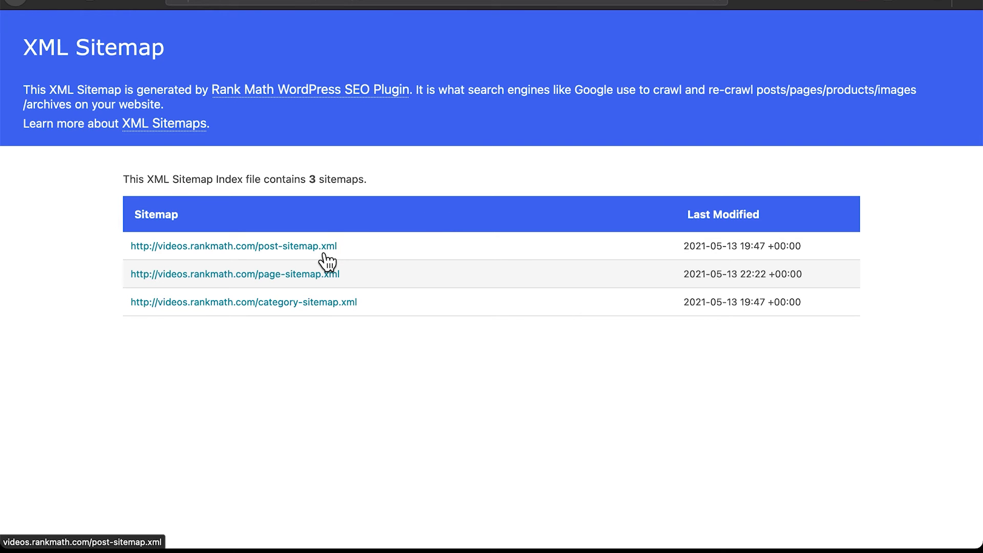
{"action": "left_click", "coordinate": [323, 247]}
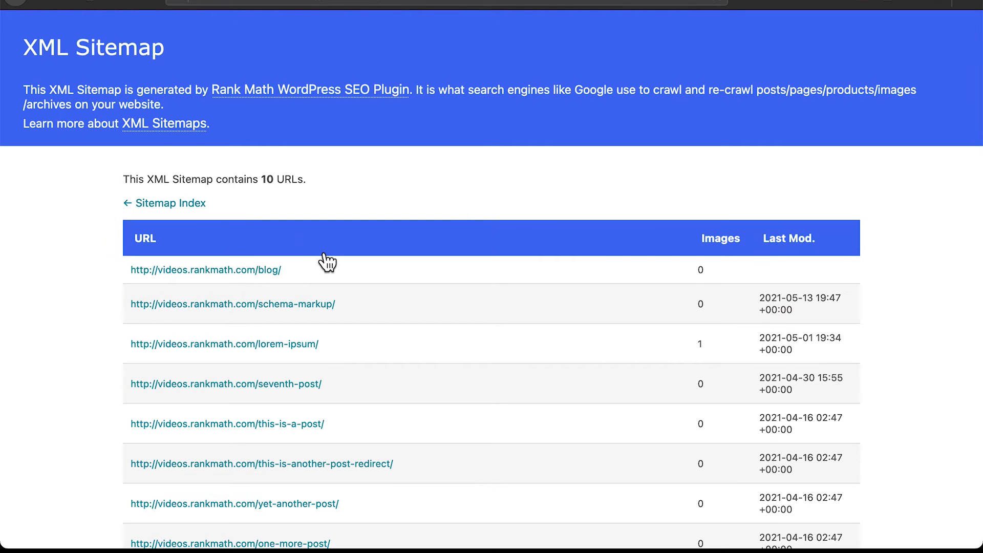
{"action": "left_click", "coordinate": [203, 203]}
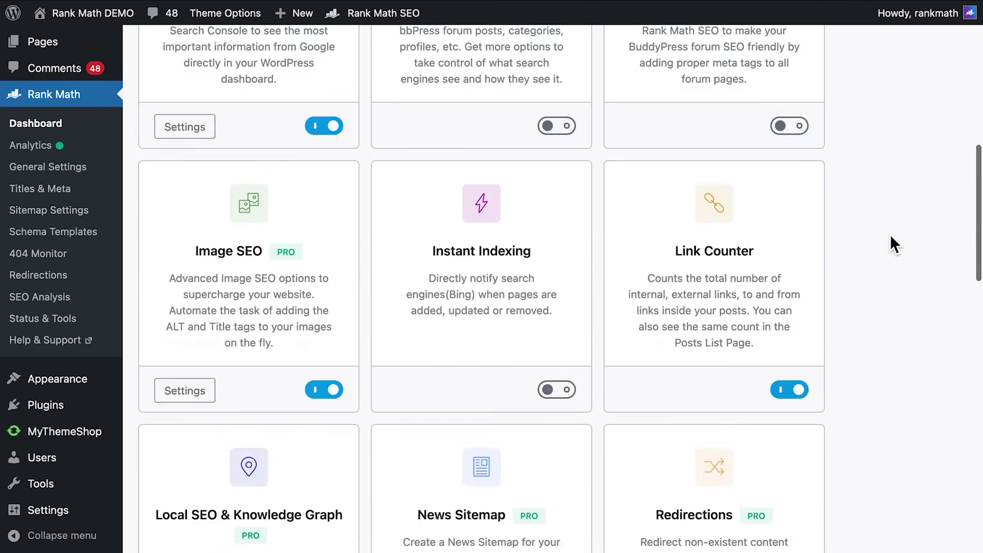
{"action": "scroll", "coordinate": [890, 234], "scroll_direction": "down", "scroll_amount": 15}
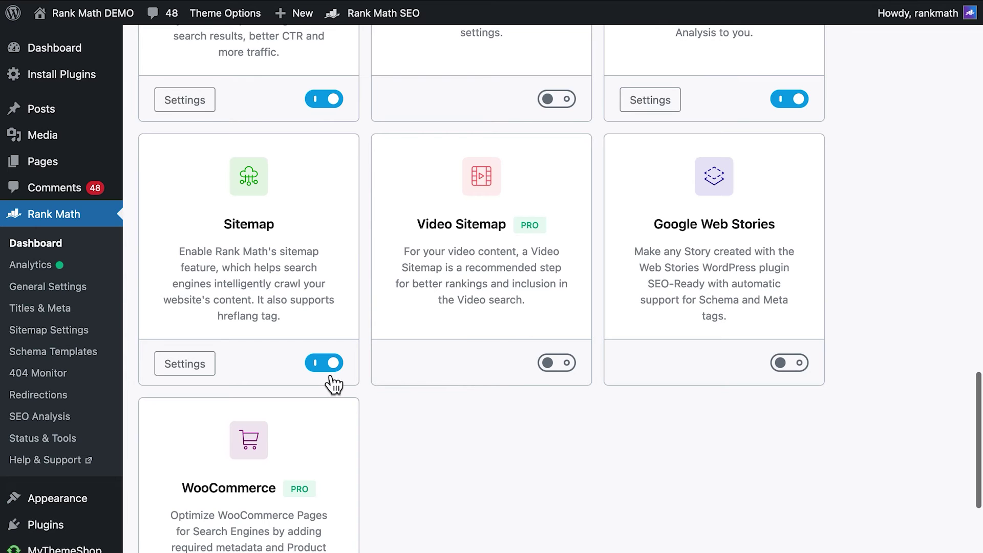
{"action": "left_click", "coordinate": [97, 336]}
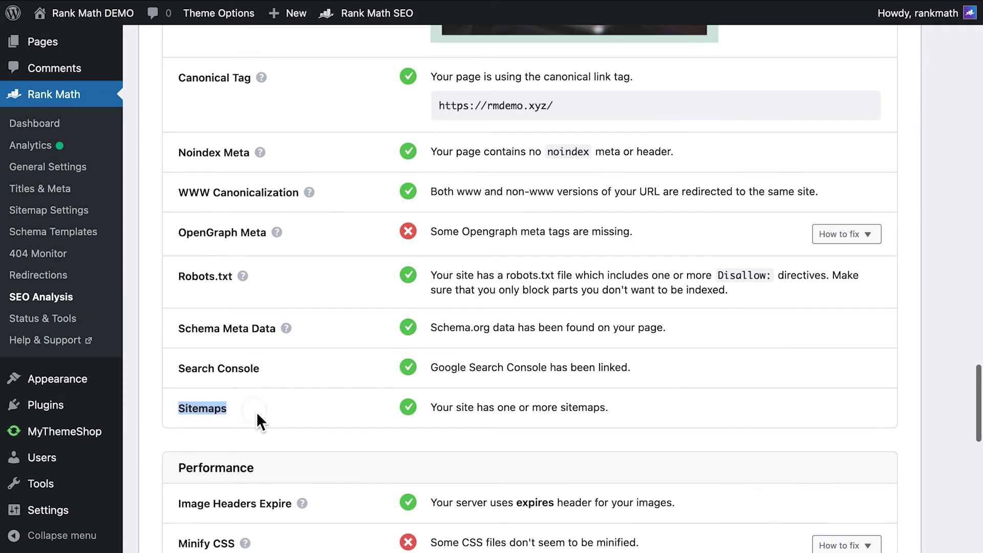
Scroll to Performance and show help for Image Headers Expire, Minify CSS and Minify Javascript.
{"action": "left_click", "coordinate": [257, 413]}
{"action": "scroll", "coordinate": [256, 413], "scroll_direction": "down", "scroll_amount": 3}
{"action": "scroll", "coordinate": [257, 414], "scroll_direction": "down", "scroll_amount": 5}
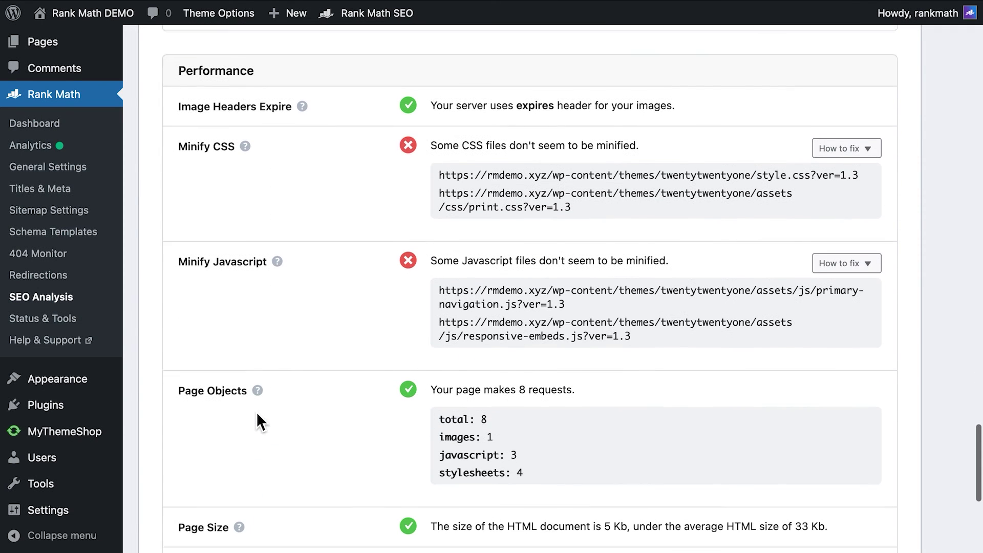
{"action": "left_click_drag", "start_coordinate": [171, 98], "coordinate": [310, 105]}
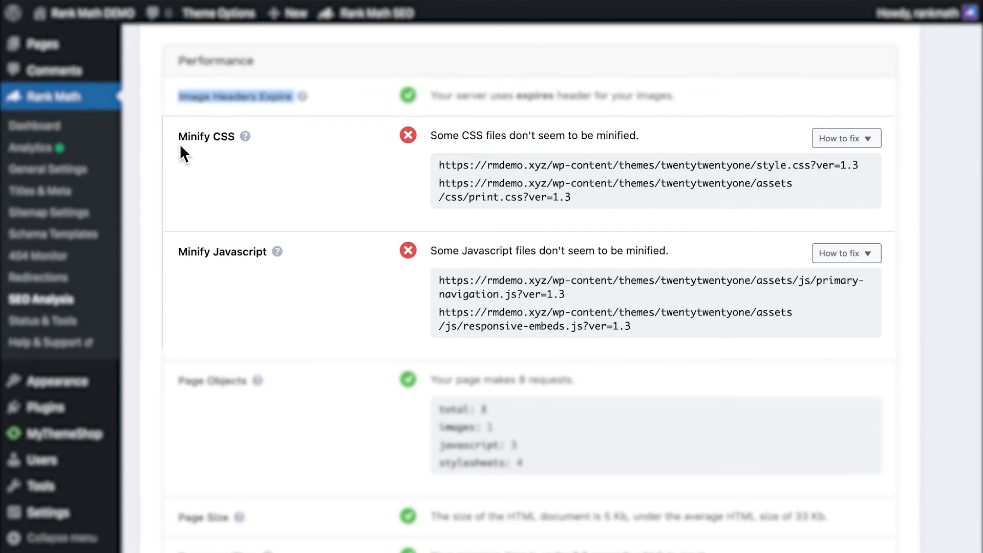
{"action": "left_click_drag", "start_coordinate": [178, 139], "coordinate": [249, 144]}
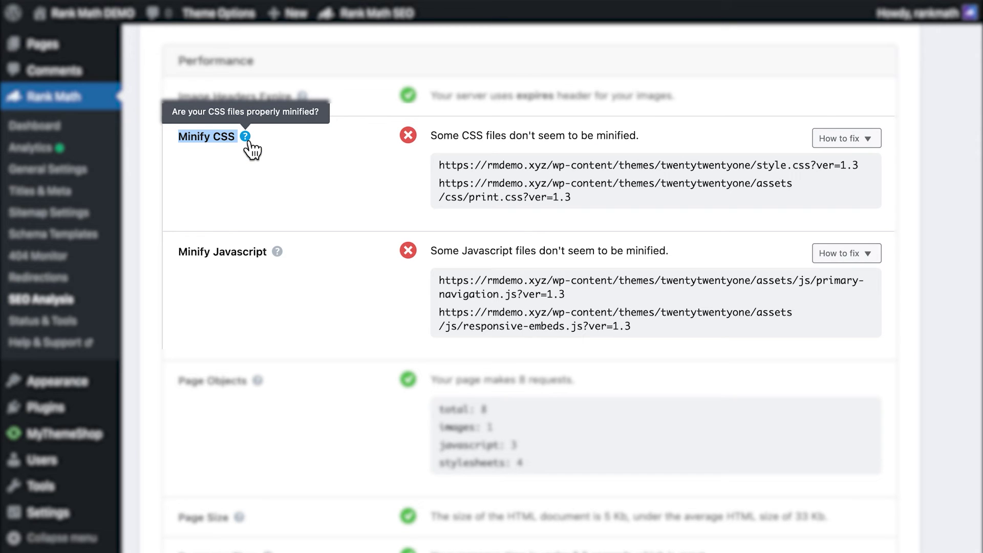
{"action": "left_click_drag", "start_coordinate": [179, 253], "coordinate": [285, 264]}
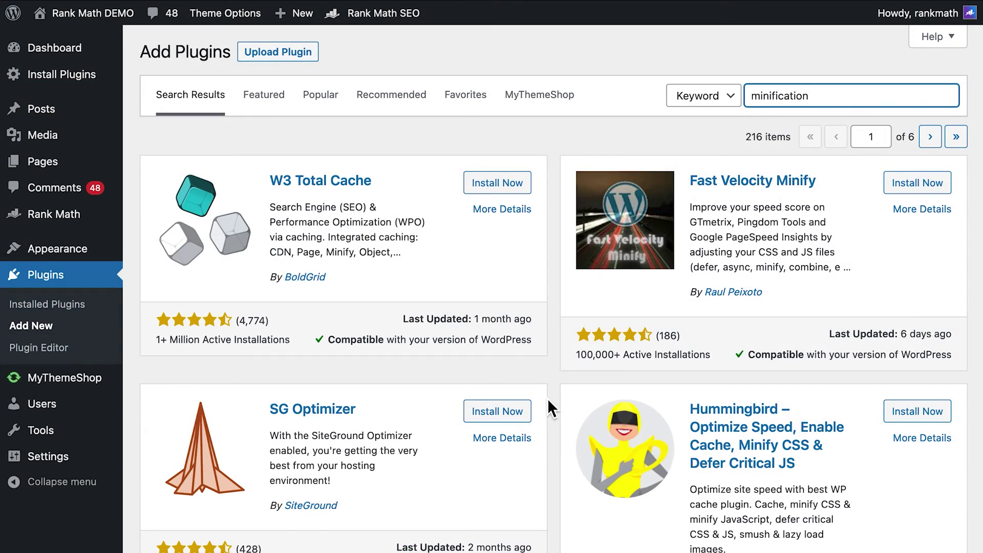
{"action": "scroll", "coordinate": [548, 401], "scroll_direction": "down", "scroll_amount": 10}
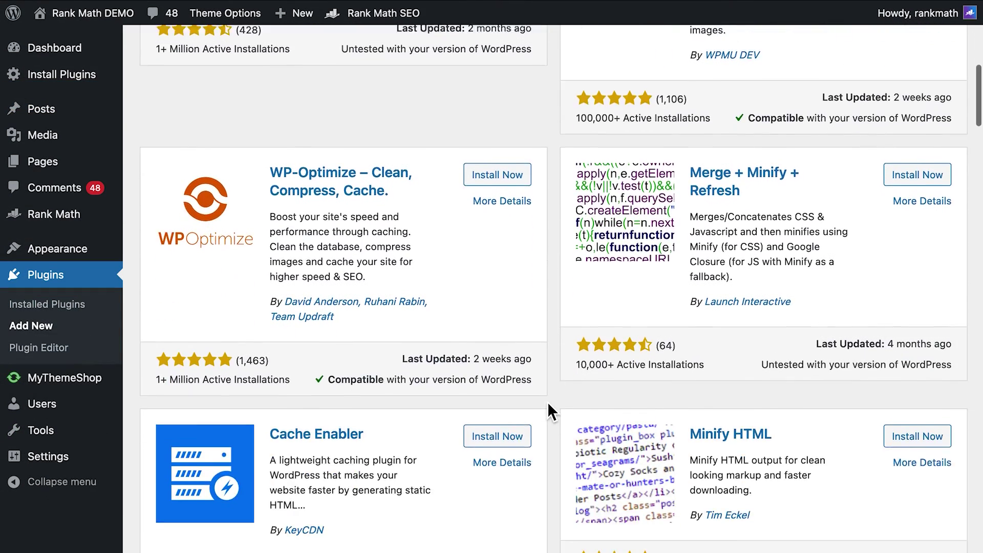
{"action": "scroll", "coordinate": [548, 401], "scroll_direction": "down", "scroll_amount": 6}
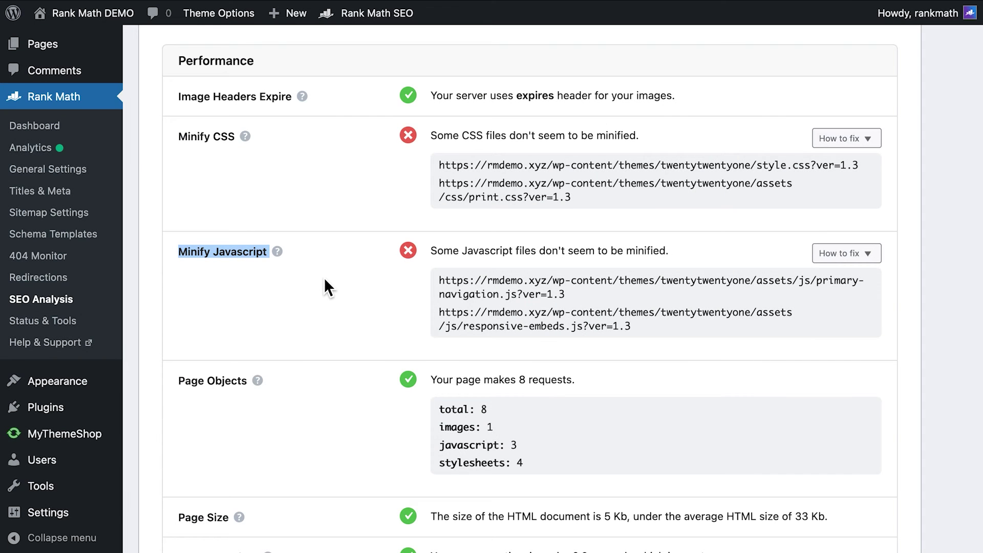
{"action": "scroll", "coordinate": [324, 277], "scroll_direction": "down", "scroll_amount": 3}
{"action": "scroll", "coordinate": [324, 279], "scroll_direction": "down", "scroll_amount": 3}
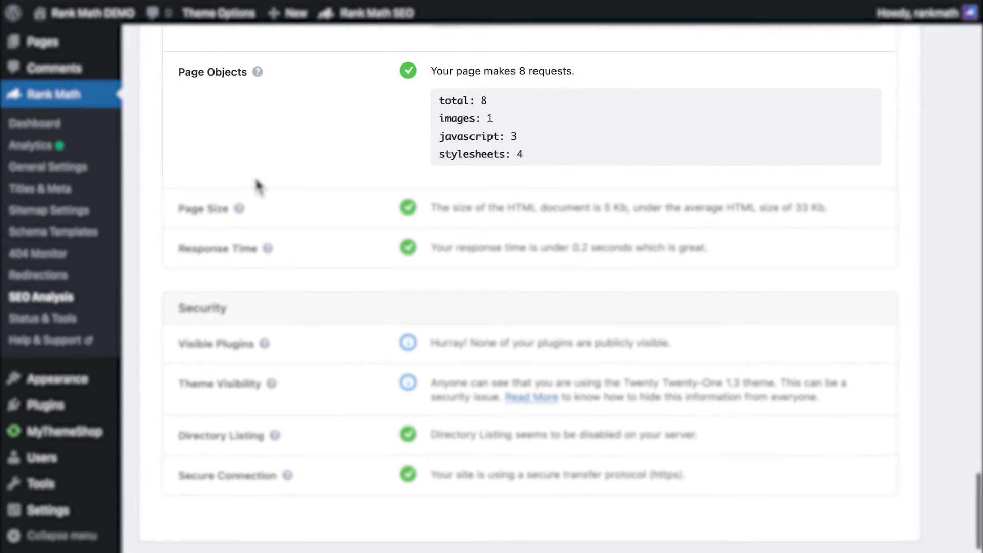
{"action": "left_click_drag", "start_coordinate": [180, 73], "coordinate": [259, 75]}
{"action": "mouse_move", "coordinate": [259, 76]}
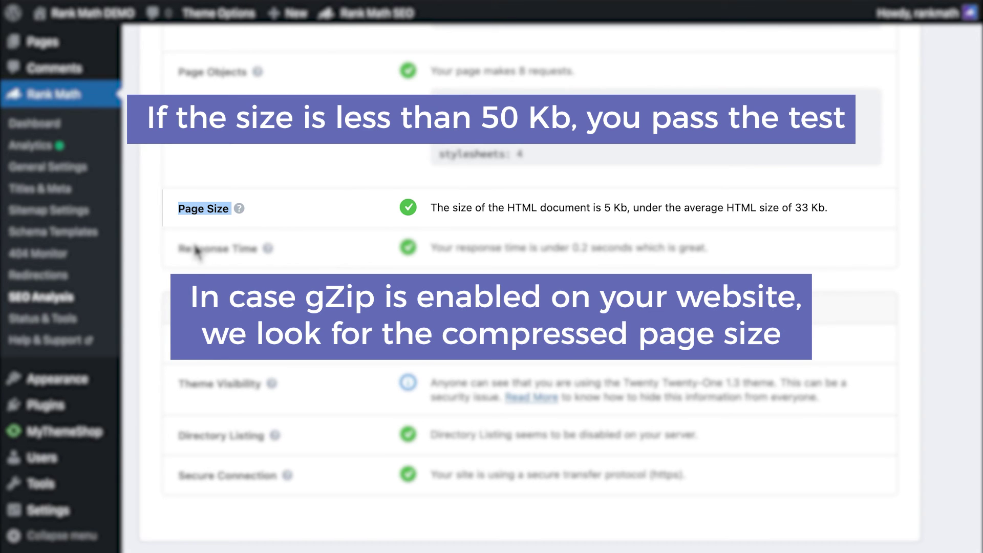
{"action": "left_click_drag", "start_coordinate": [178, 250], "coordinate": [272, 257]}
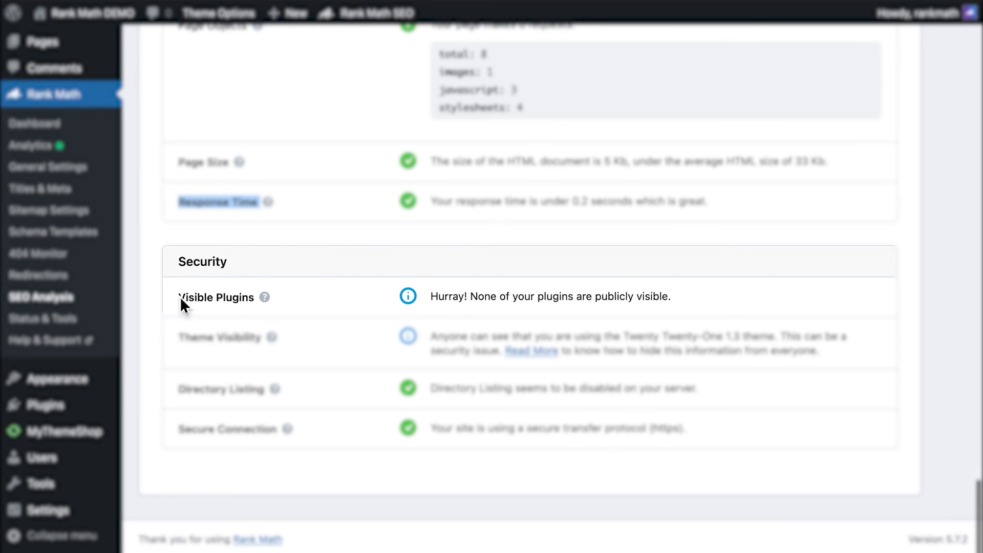
{"action": "left_click_drag", "start_coordinate": [179, 298], "coordinate": [267, 303]}
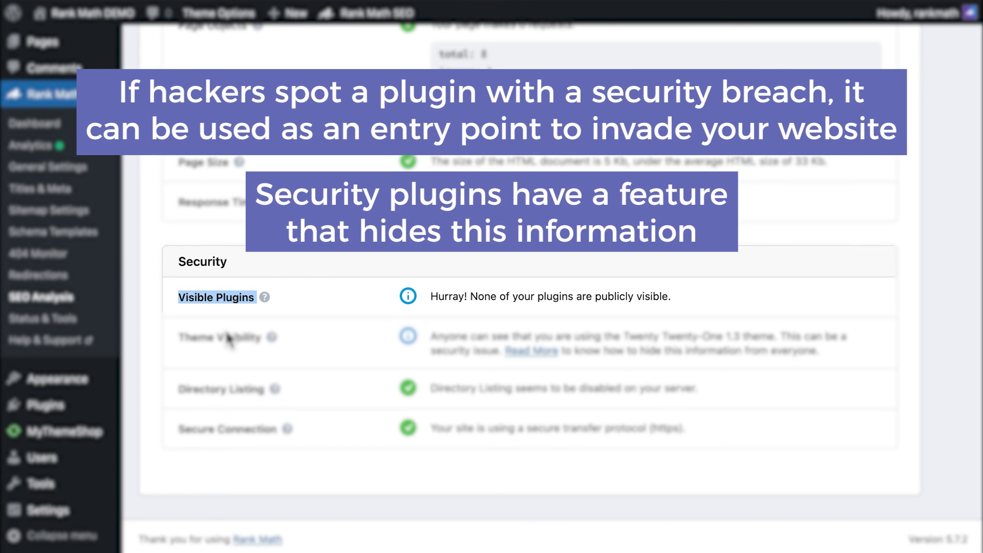
{"action": "left_click", "coordinate": [176, 340]}
{"action": "left_click_drag", "start_coordinate": [179, 344], "coordinate": [263, 345]}
{"action": "mouse_move", "coordinate": [273, 342]}
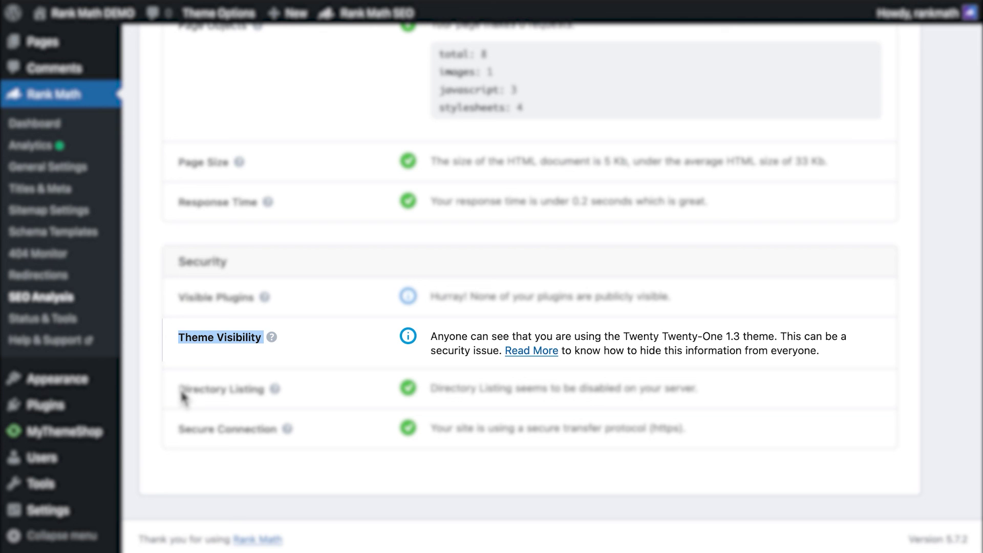
{"action": "left_click_drag", "start_coordinate": [180, 397], "coordinate": [278, 400]}
{"action": "mouse_move", "coordinate": [276, 400]}
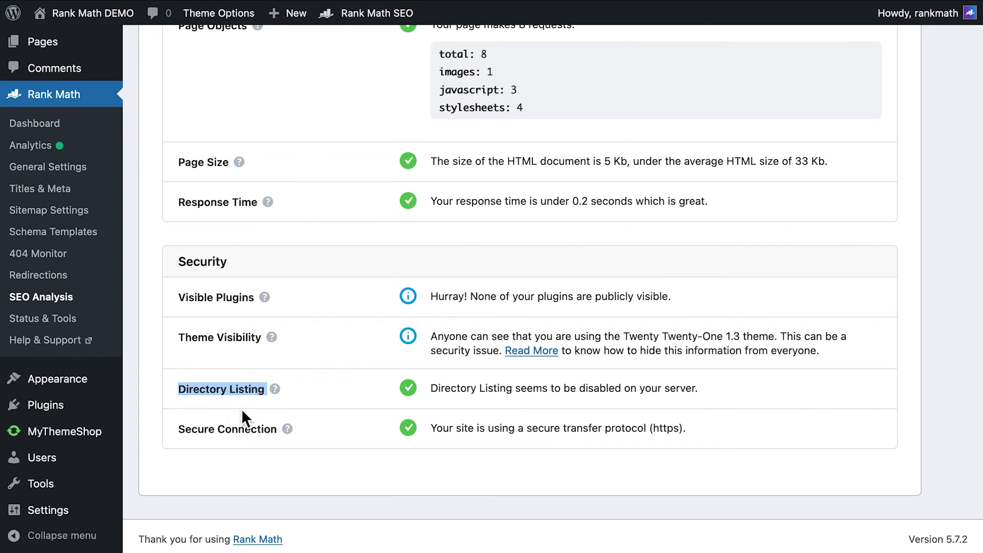
{"action": "left_click_drag", "start_coordinate": [177, 431], "coordinate": [289, 438]}
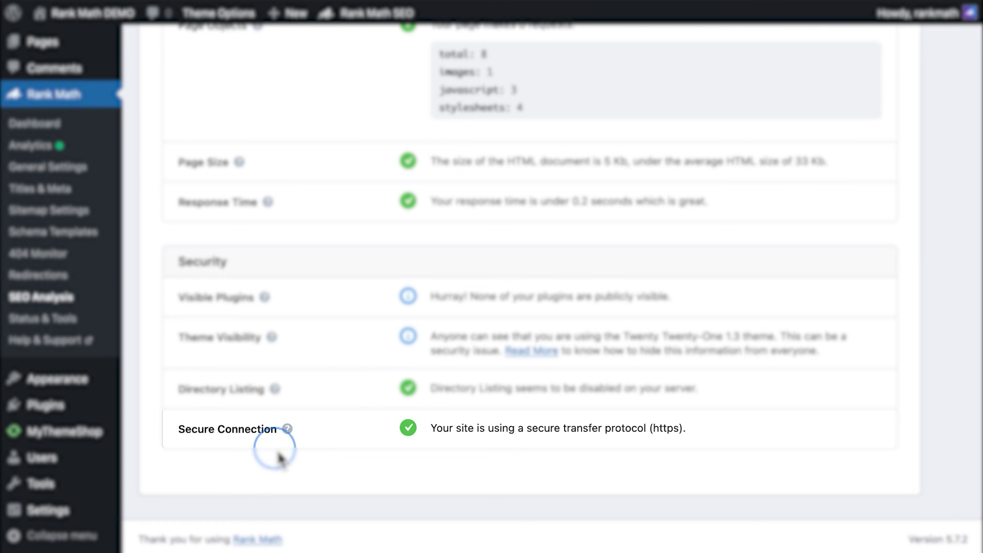